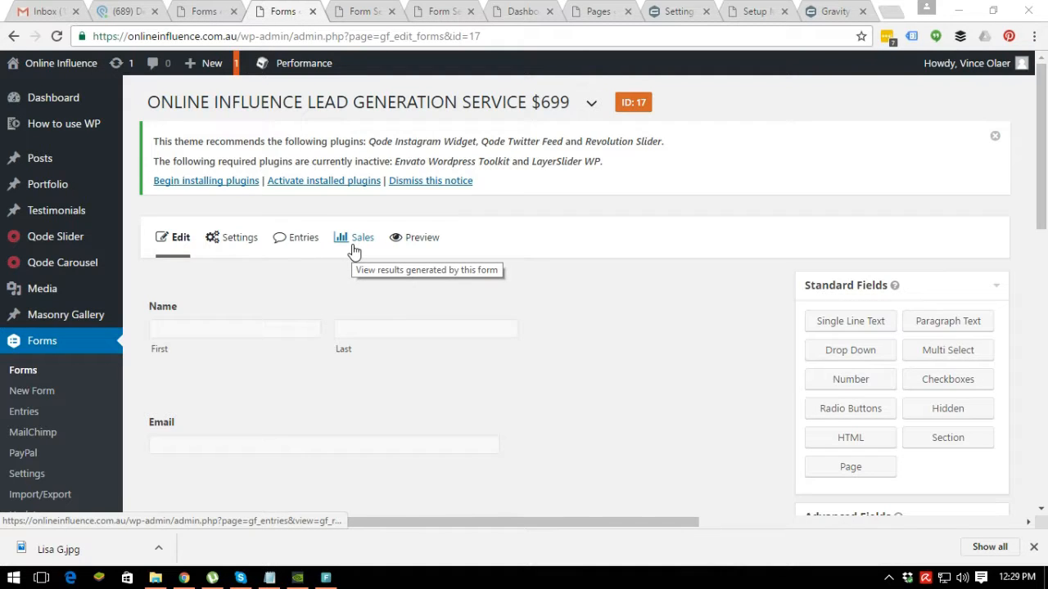
Step: Review the lead generation form's fields from Name and Address down to the credit card and tick box sections
{"action": "scroll", "coordinate": [352, 253], "scroll_direction": "down", "scroll_amount": 1}
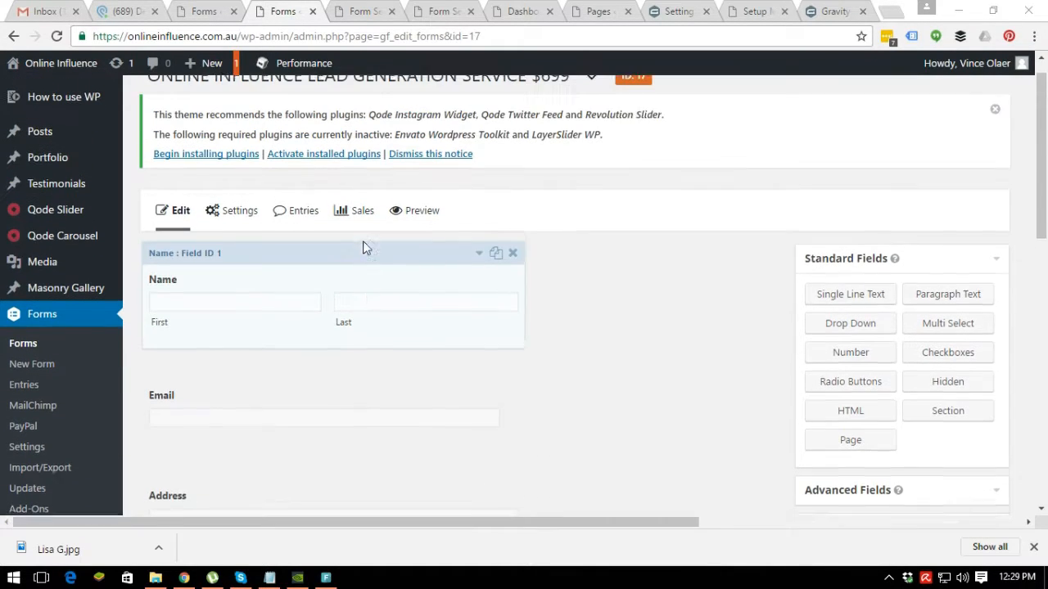
{"action": "scroll", "coordinate": [366, 248], "scroll_direction": "up", "scroll_amount": 1}
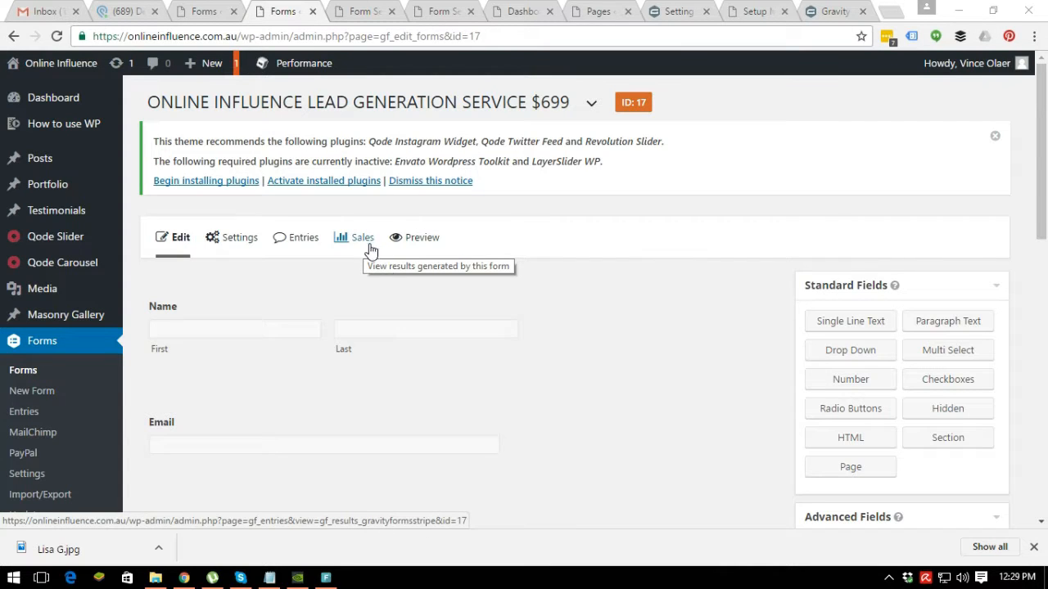
{"action": "scroll", "coordinate": [560, 326], "scroll_direction": "down", "scroll_amount": 2}
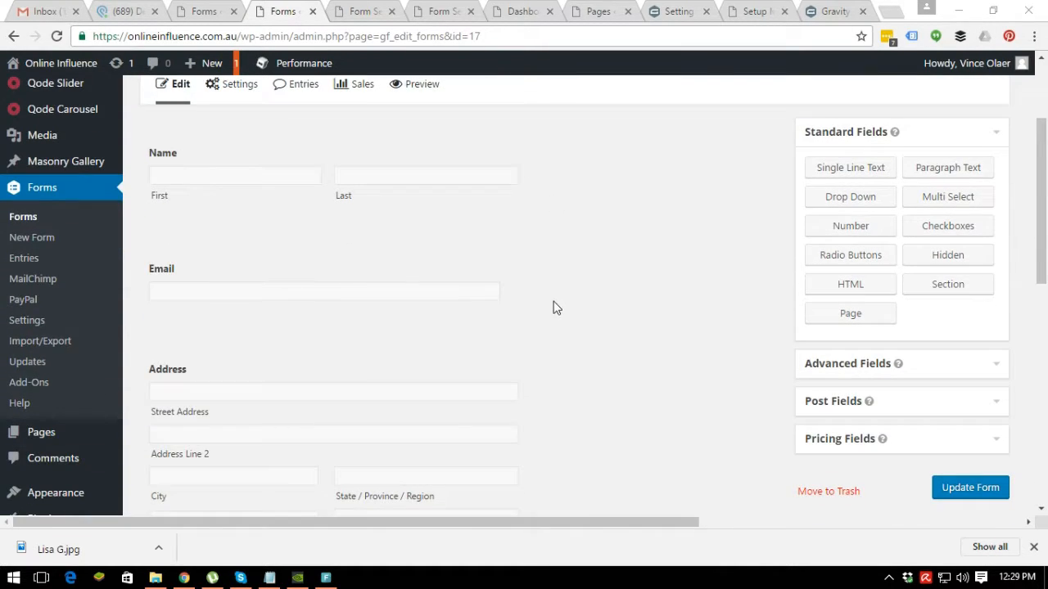
{"action": "scroll", "coordinate": [547, 299], "scroll_direction": "up", "scroll_amount": 1}
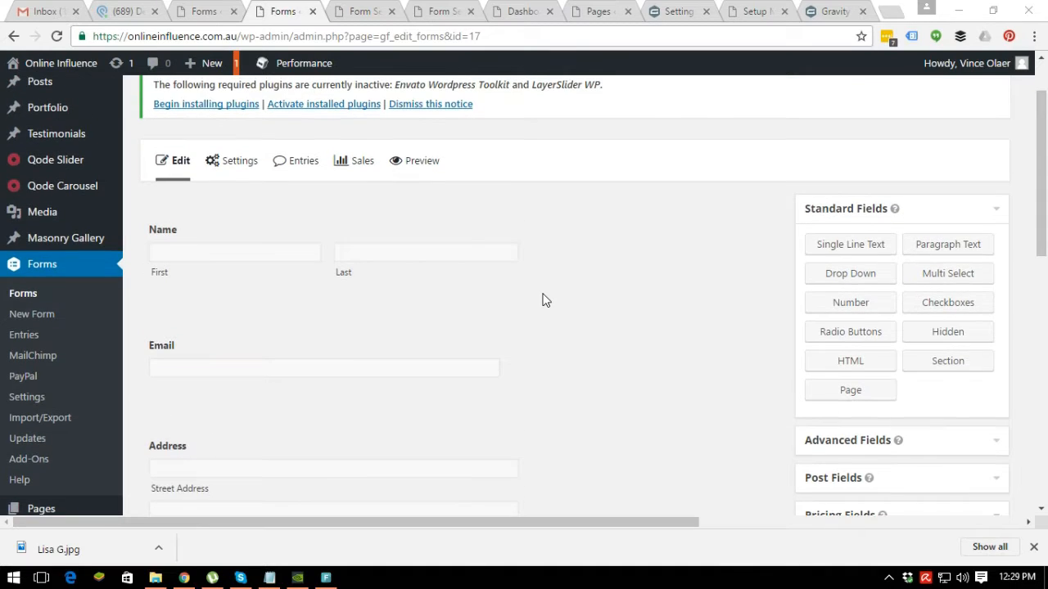
{"action": "scroll", "coordinate": [544, 299], "scroll_direction": "down", "scroll_amount": 1}
{"action": "scroll", "coordinate": [541, 297], "scroll_direction": "down", "scroll_amount": 1}
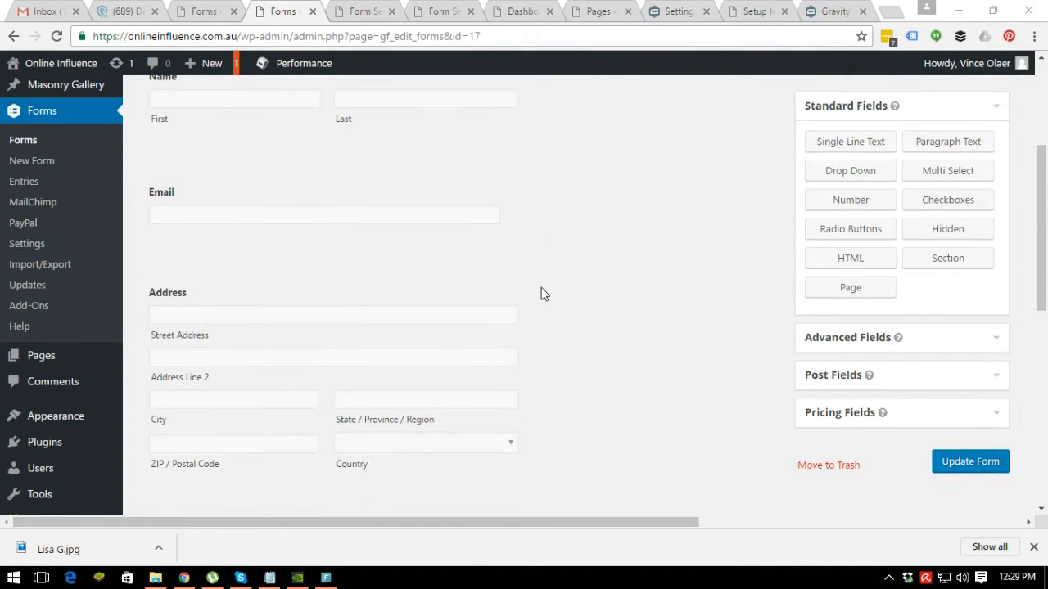
{"action": "scroll", "coordinate": [540, 282], "scroll_direction": "down", "scroll_amount": 2}
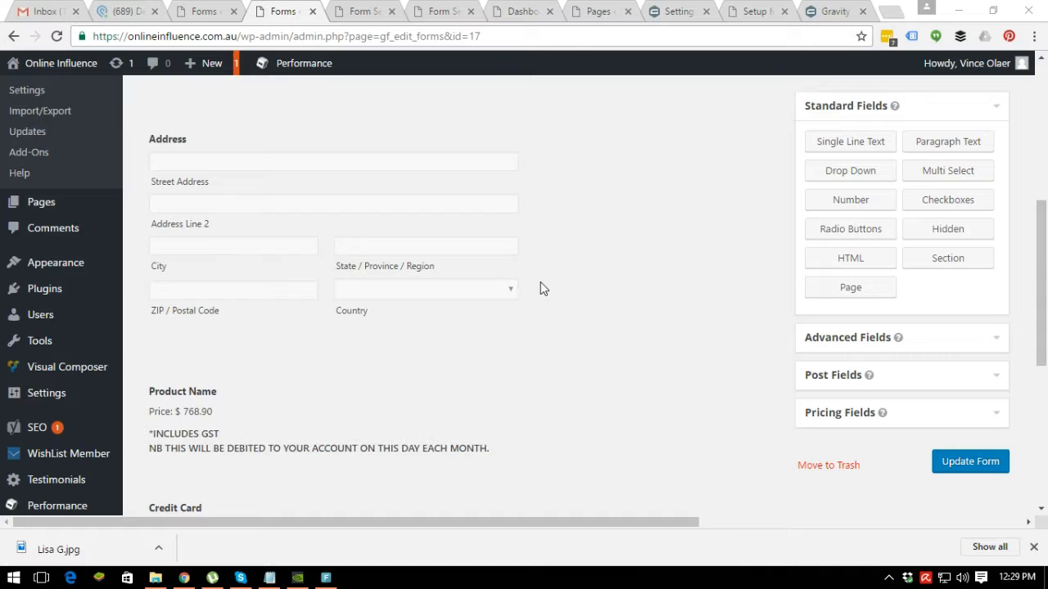
{"action": "scroll", "coordinate": [540, 282], "scroll_direction": "down", "scroll_amount": 2}
{"action": "scroll", "coordinate": [538, 286], "scroll_direction": "down", "scroll_amount": 2}
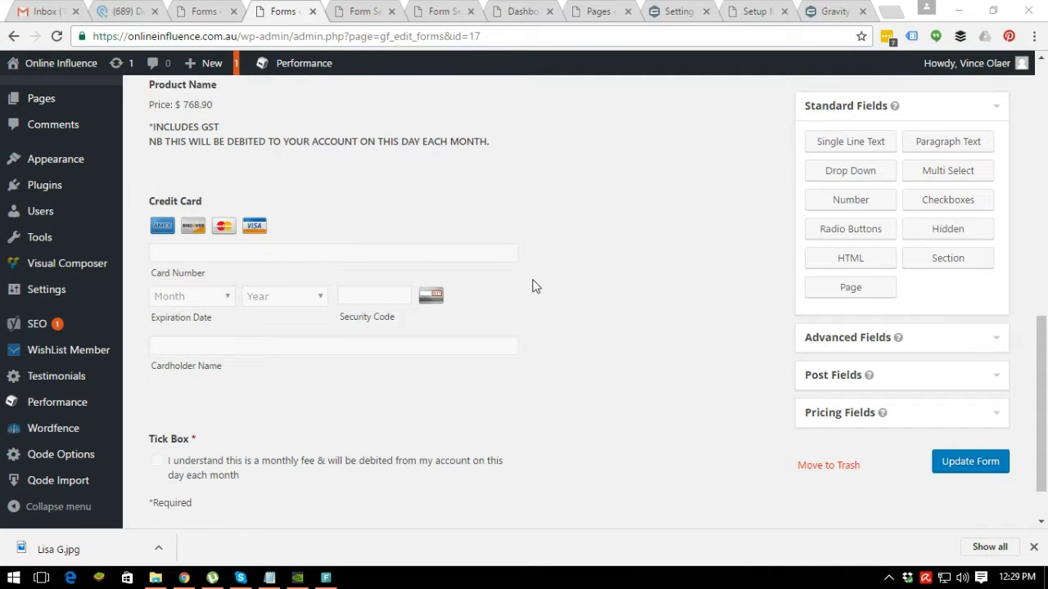
{"action": "scroll", "coordinate": [533, 286], "scroll_direction": "down", "scroll_amount": 1}
{"action": "scroll", "coordinate": [530, 278], "scroll_direction": "up", "scroll_amount": 8}
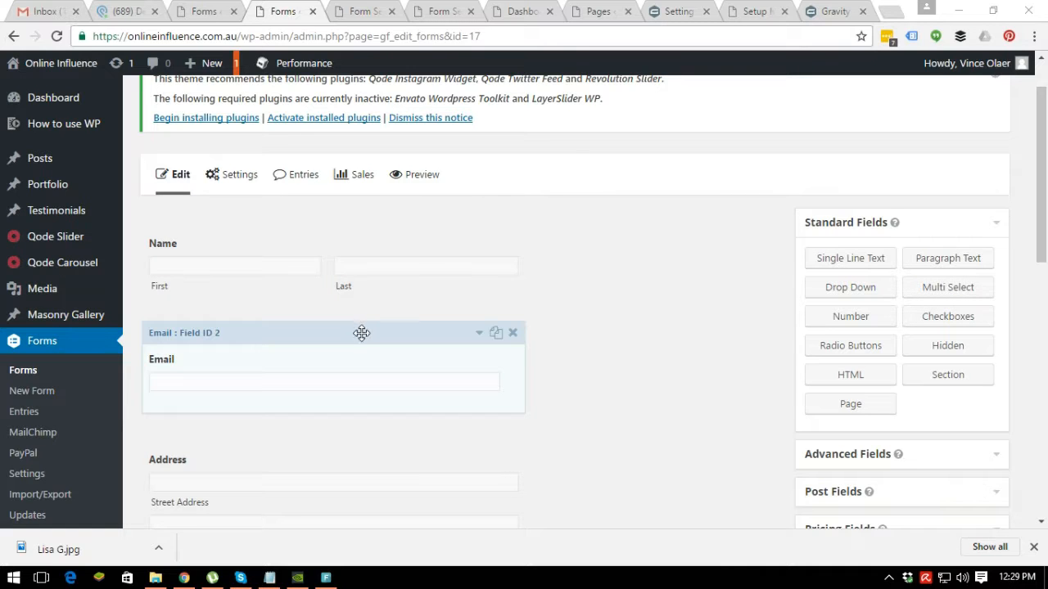
Step: Examine the form's product and credit card fields and the available pricing field types
{"action": "scroll", "coordinate": [381, 349], "scroll_direction": "down", "scroll_amount": 2}
{"action": "scroll", "coordinate": [376, 350], "scroll_direction": "down", "scroll_amount": 4}
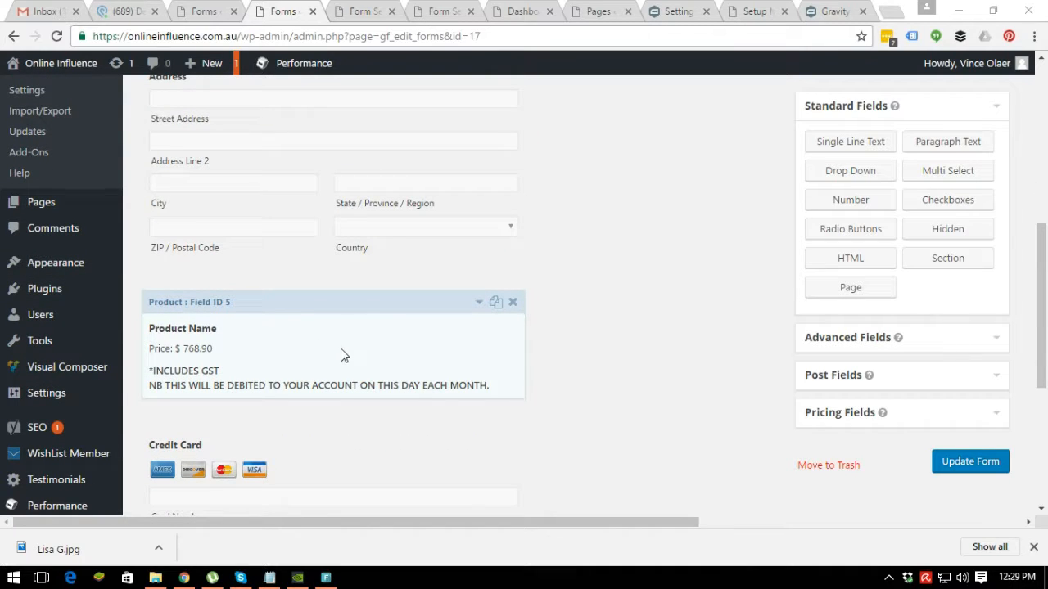
{"action": "scroll", "coordinate": [354, 358], "scroll_direction": "down", "scroll_amount": 1}
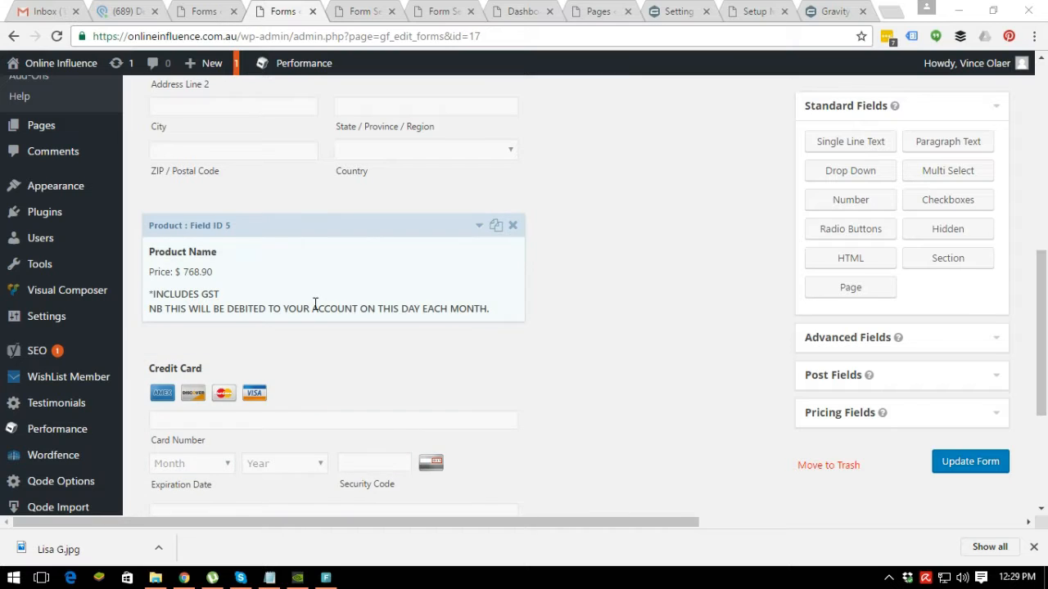
{"action": "scroll", "coordinate": [312, 313], "scroll_direction": "down", "scroll_amount": 2}
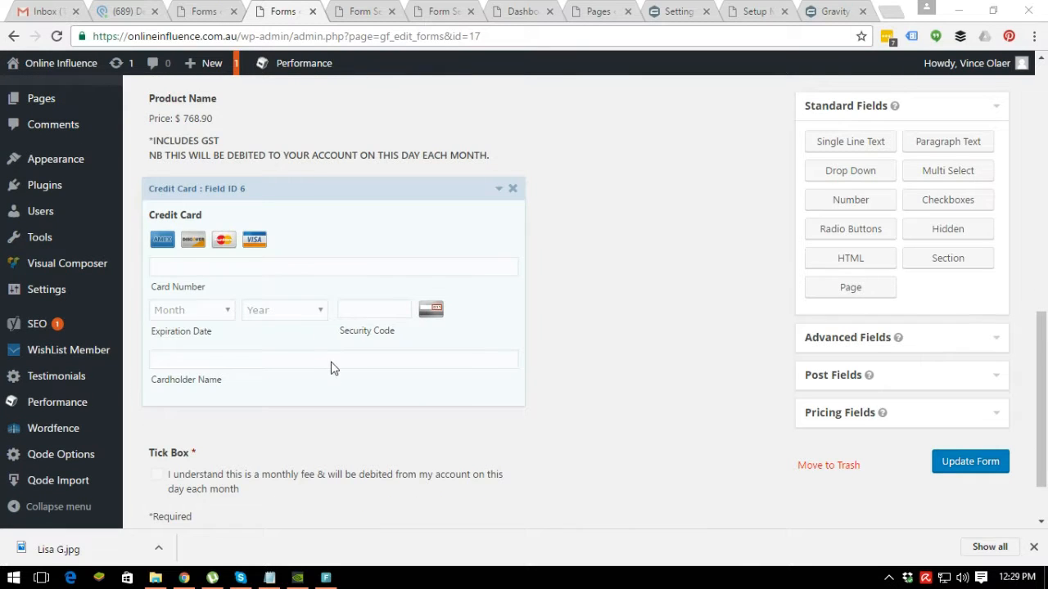
{"action": "scroll", "coordinate": [331, 359], "scroll_direction": "down", "scroll_amount": 1}
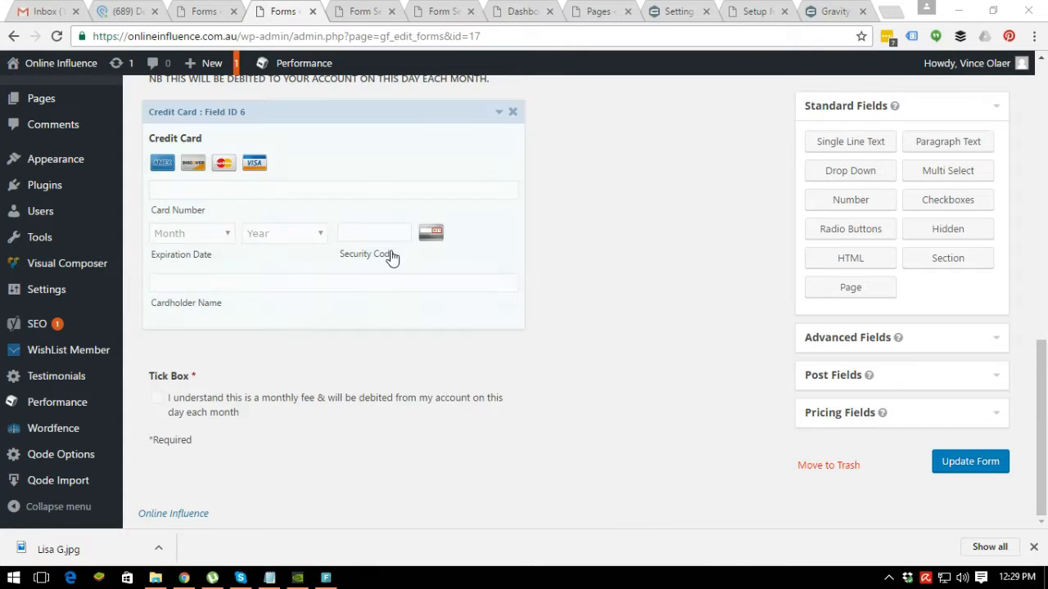
{"action": "left_click", "coordinate": [819, 414]}
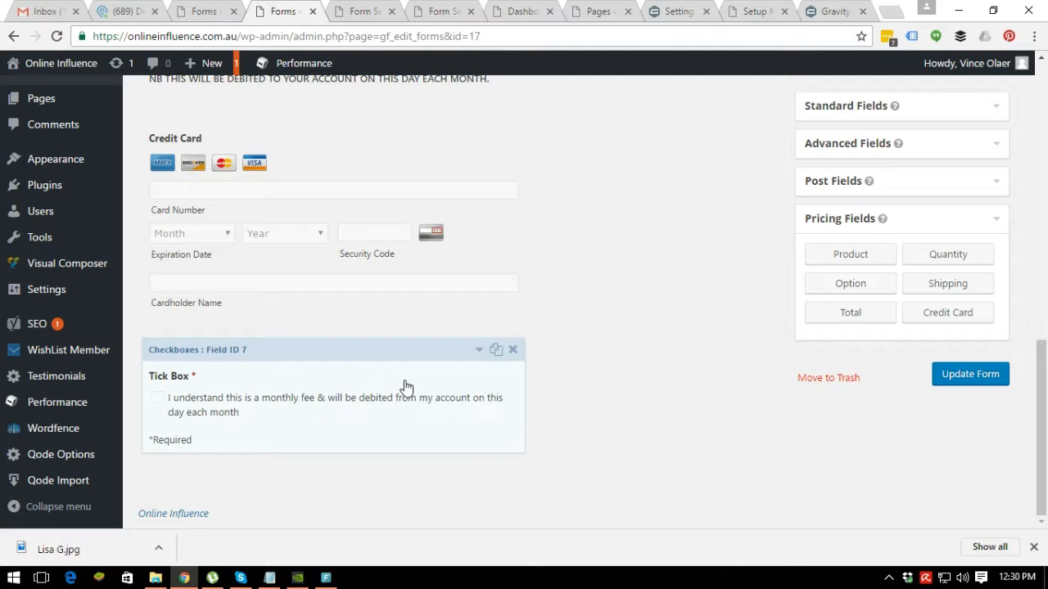
{"action": "scroll", "coordinate": [437, 350], "scroll_direction": "up", "scroll_amount": 2}
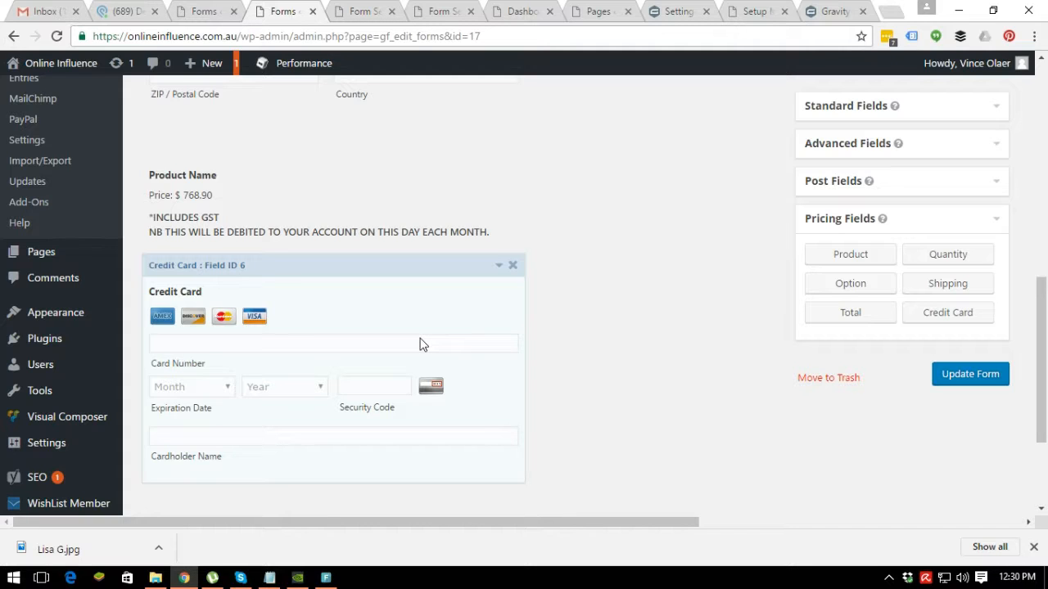
{"action": "scroll", "coordinate": [424, 339], "scroll_direction": "up", "scroll_amount": 5}
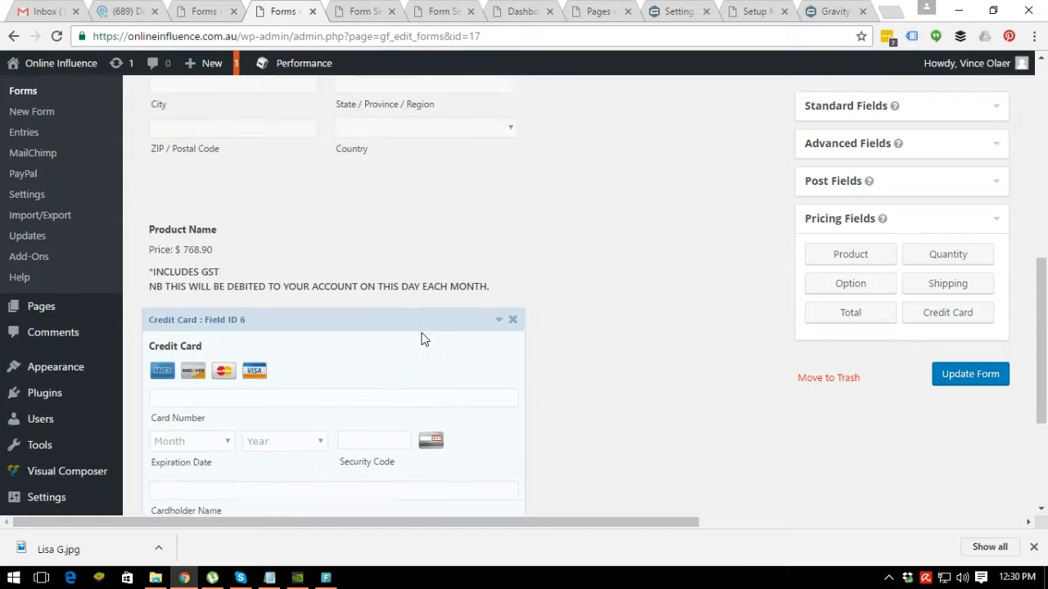
{"action": "scroll", "coordinate": [424, 338], "scroll_direction": "up", "scroll_amount": 1}
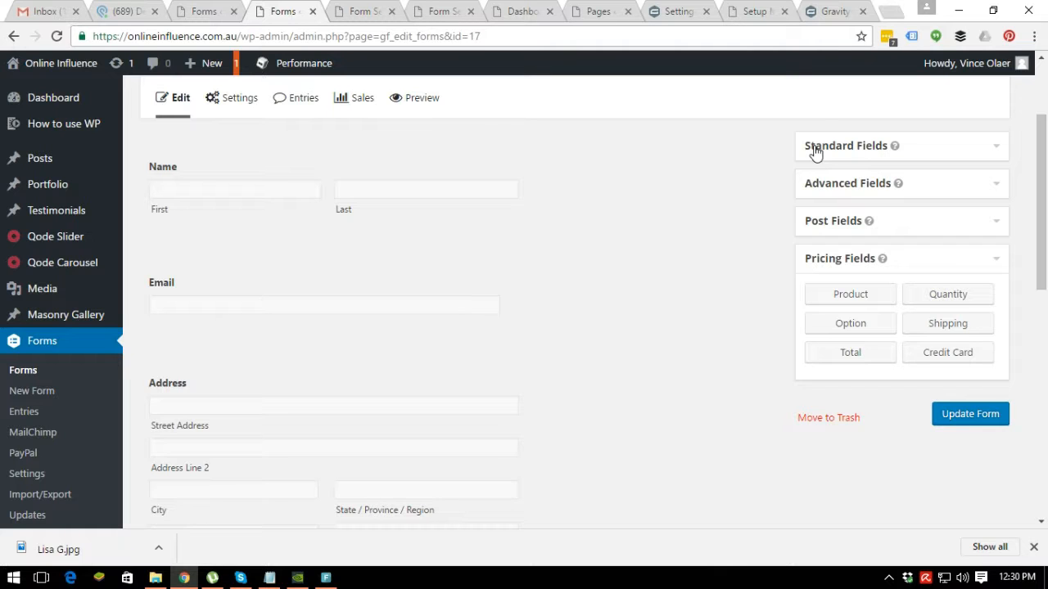
Step: Add a Radio Buttons field from the standard fields to the form and open its settings
{"action": "left_click", "coordinate": [816, 149]}
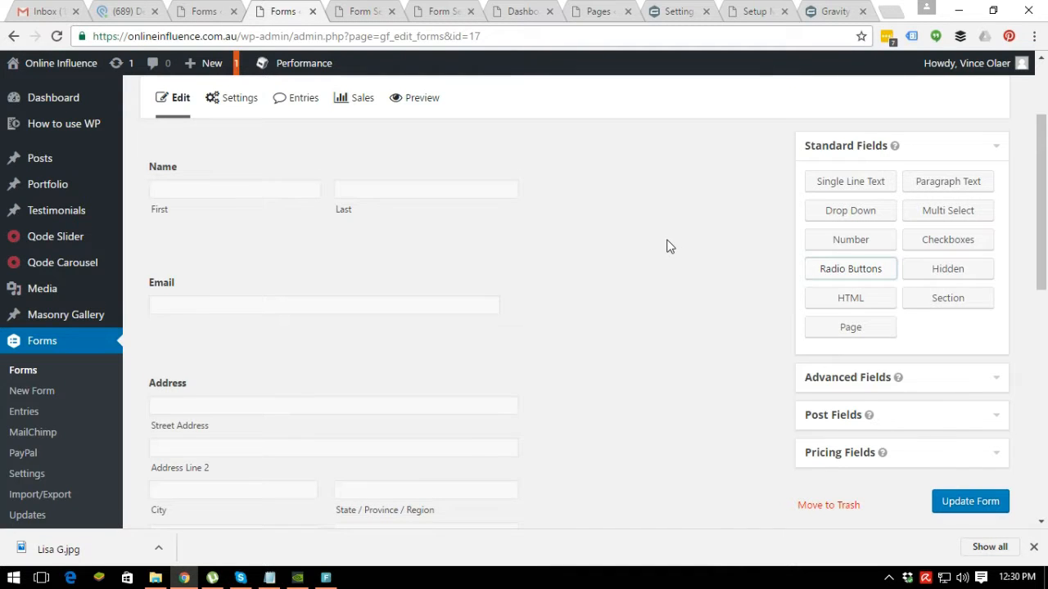
{"action": "scroll", "coordinate": [666, 246], "scroll_direction": "down", "scroll_amount": 10}
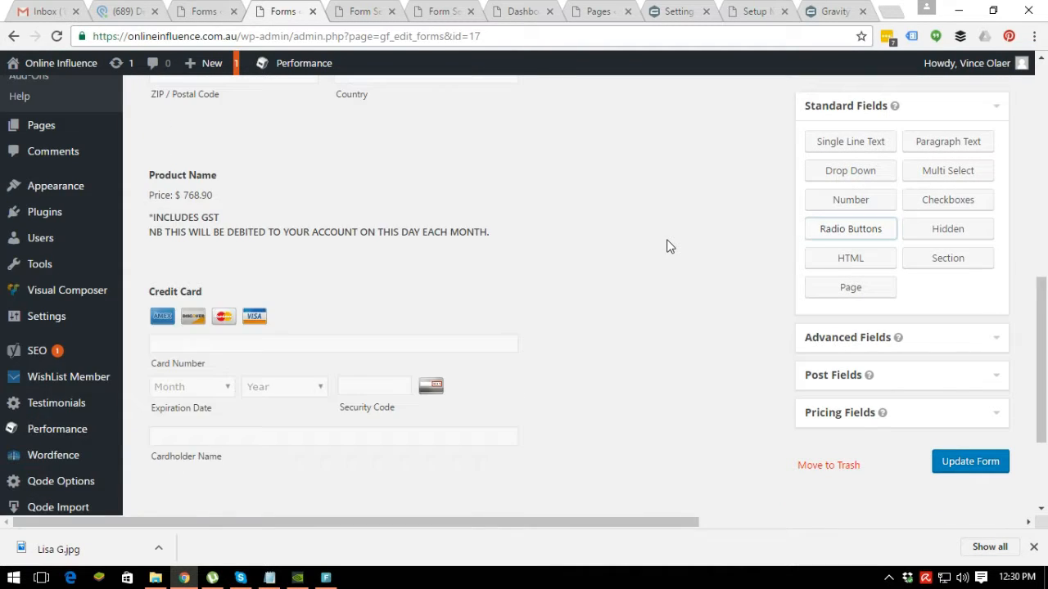
{"action": "left_click", "coordinate": [840, 229]}
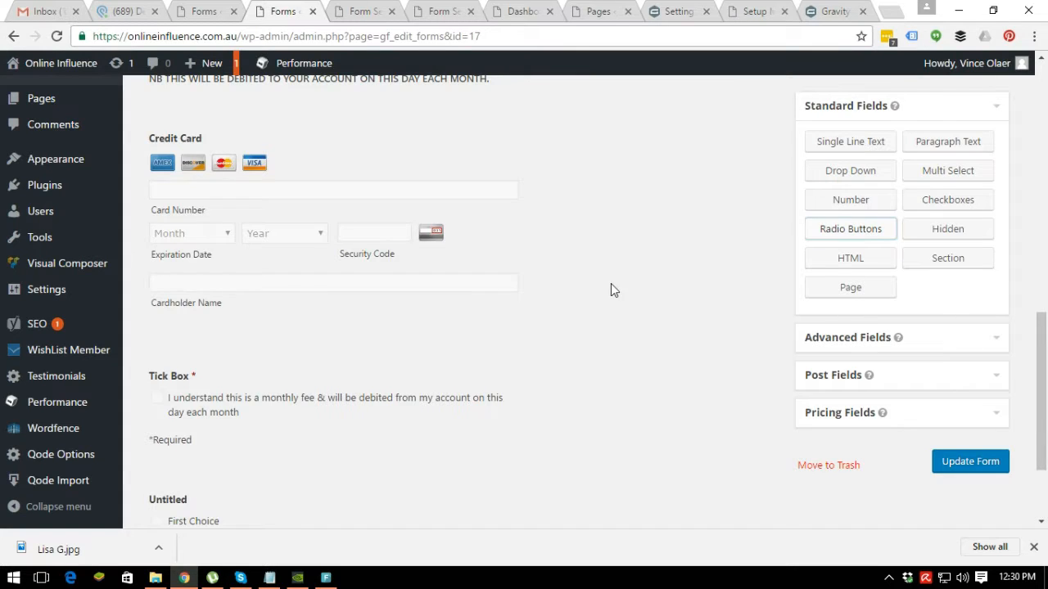
{"action": "scroll", "coordinate": [610, 283], "scroll_direction": "down", "scroll_amount": 2}
{"action": "left_click", "coordinate": [347, 382]}
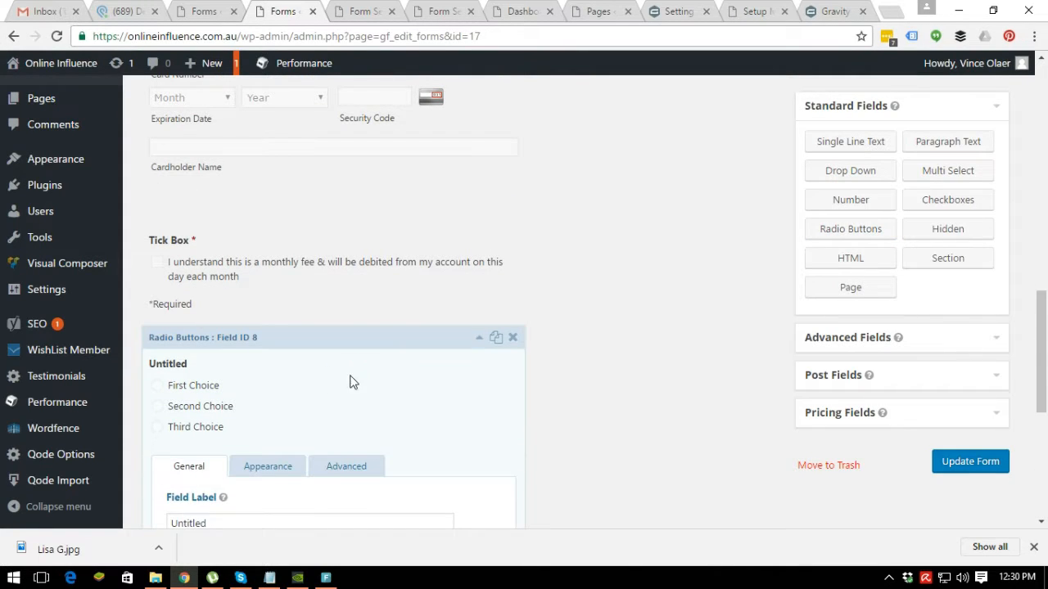
Step: Remove the third choice of the radio buttons field and rename the remaining choices Paypal and Credit Card
{"action": "scroll", "coordinate": [404, 353], "scroll_direction": "down", "scroll_amount": 2}
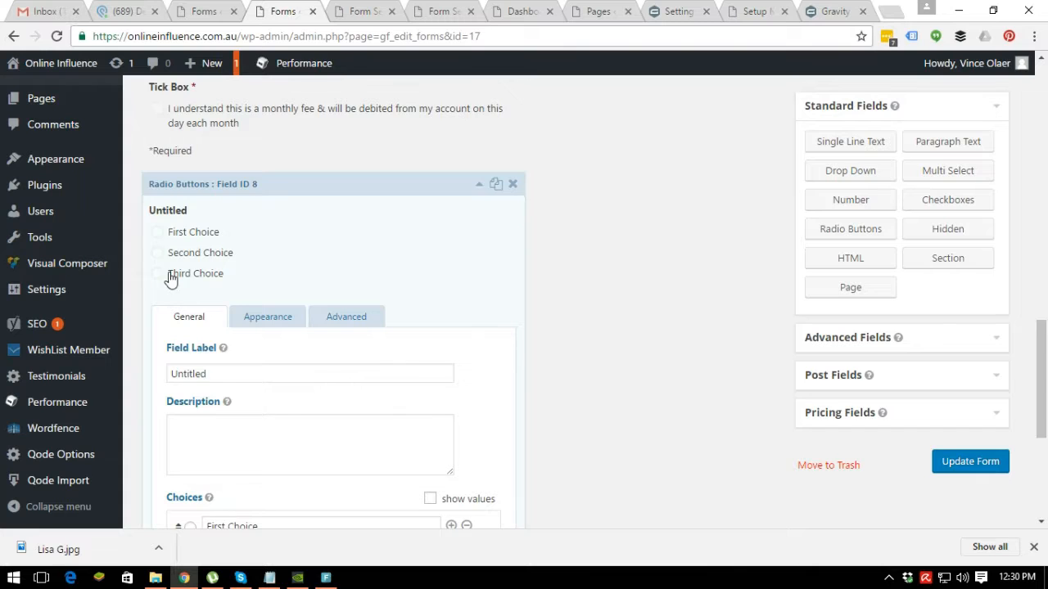
{"action": "scroll", "coordinate": [381, 352], "scroll_direction": "down", "scroll_amount": 2}
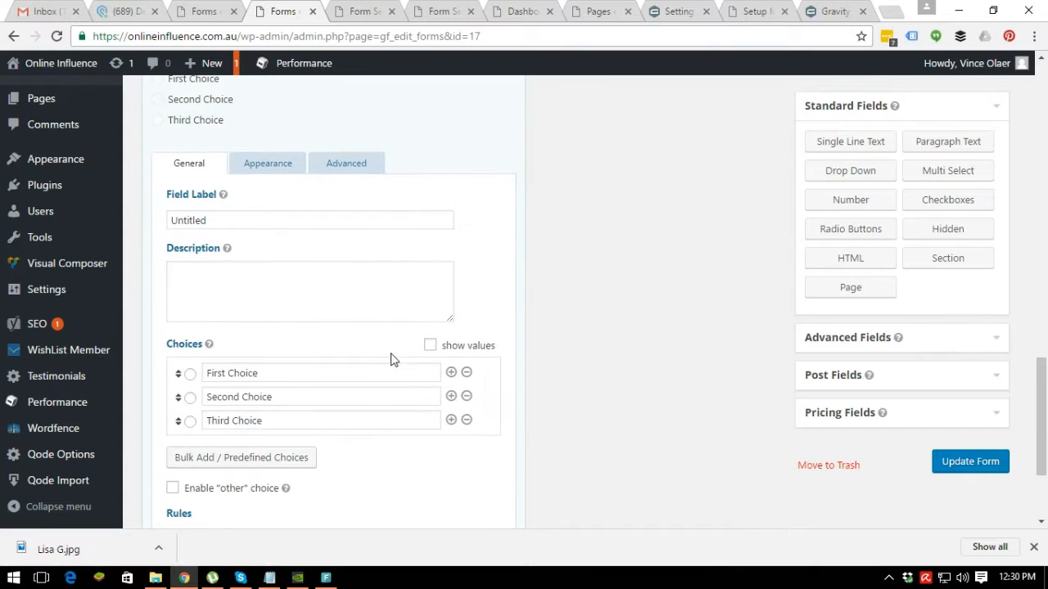
{"action": "left_click", "coordinate": [467, 421]}
{"action": "triple_click", "coordinate": [297, 358]}
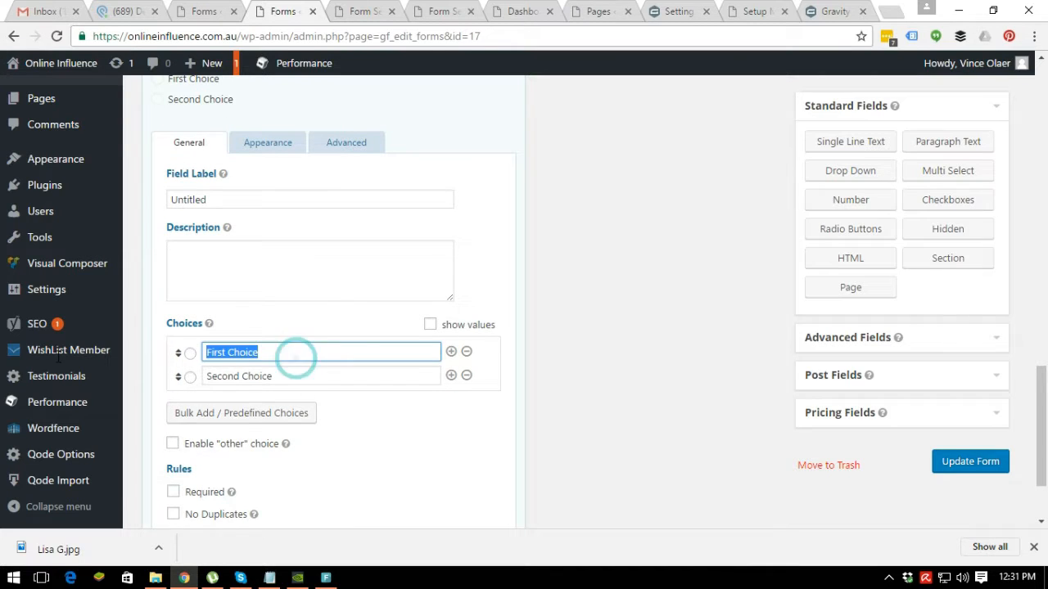
{"action": "mouse_move", "coordinate": [133, 361]}
{"action": "type", "text": "P"}
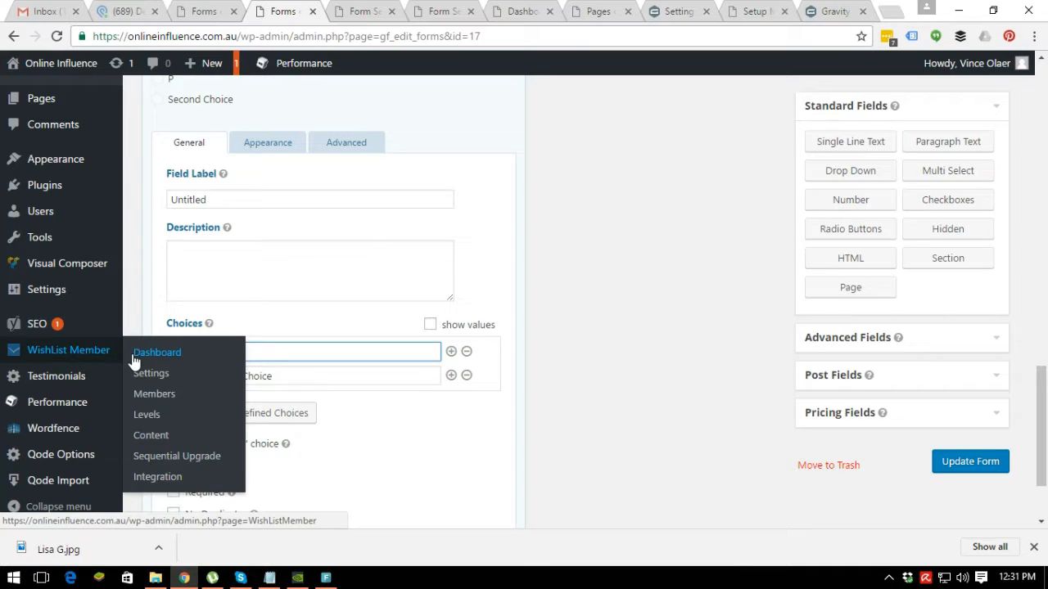
{"action": "type", "text": "ay"}
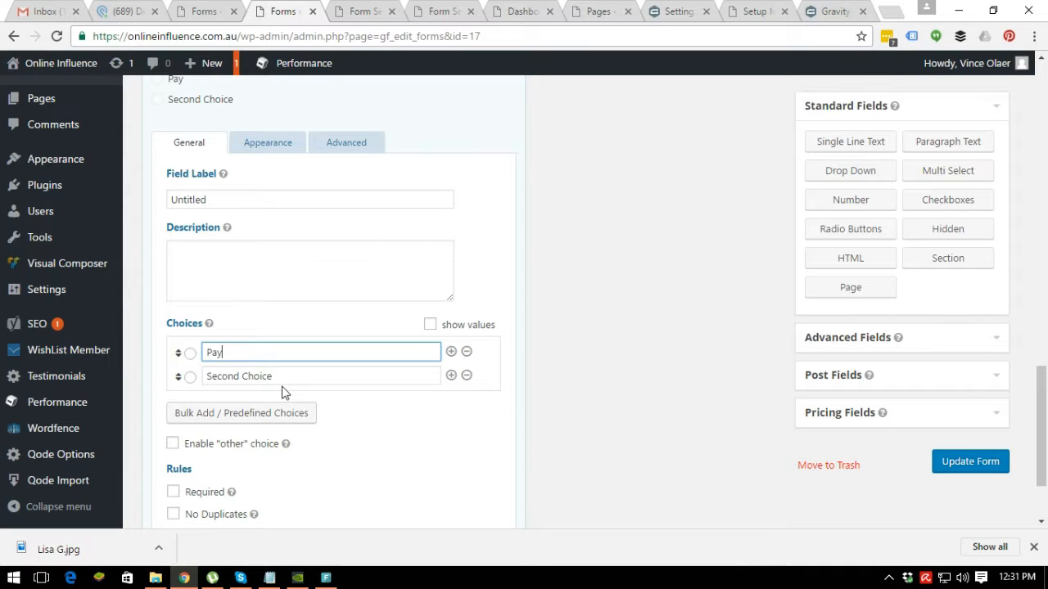
{"action": "triple_click", "coordinate": [281, 374]}
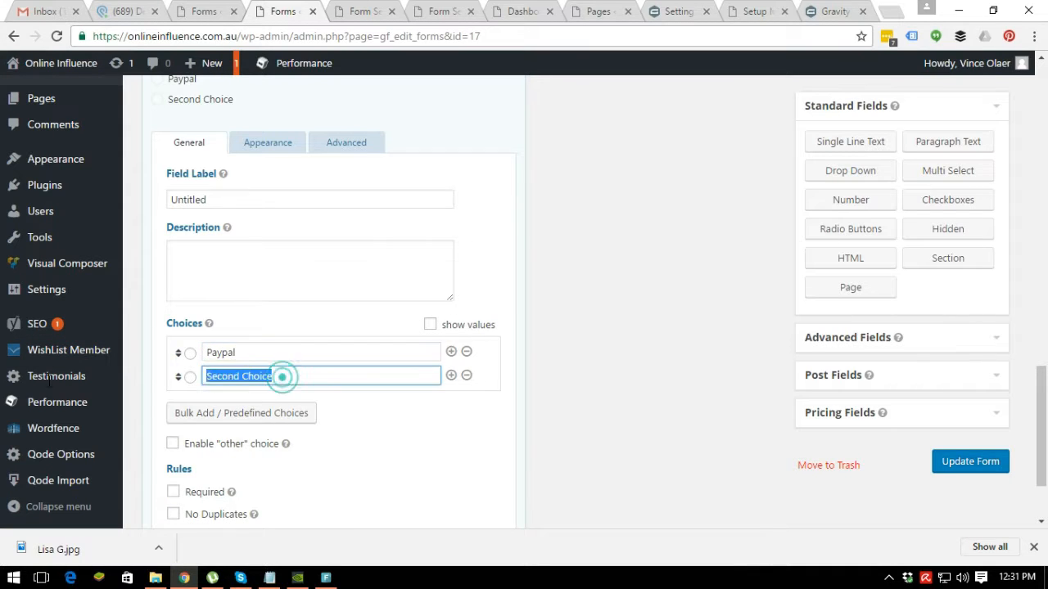
{"action": "mouse_move", "coordinate": [115, 389]}
{"action": "type", "text": "Credit Card"}
Step: Enable the Required and No Duplicates rules for the radio buttons field
{"action": "scroll", "coordinate": [287, 372], "scroll_direction": "down", "scroll_amount": 2}
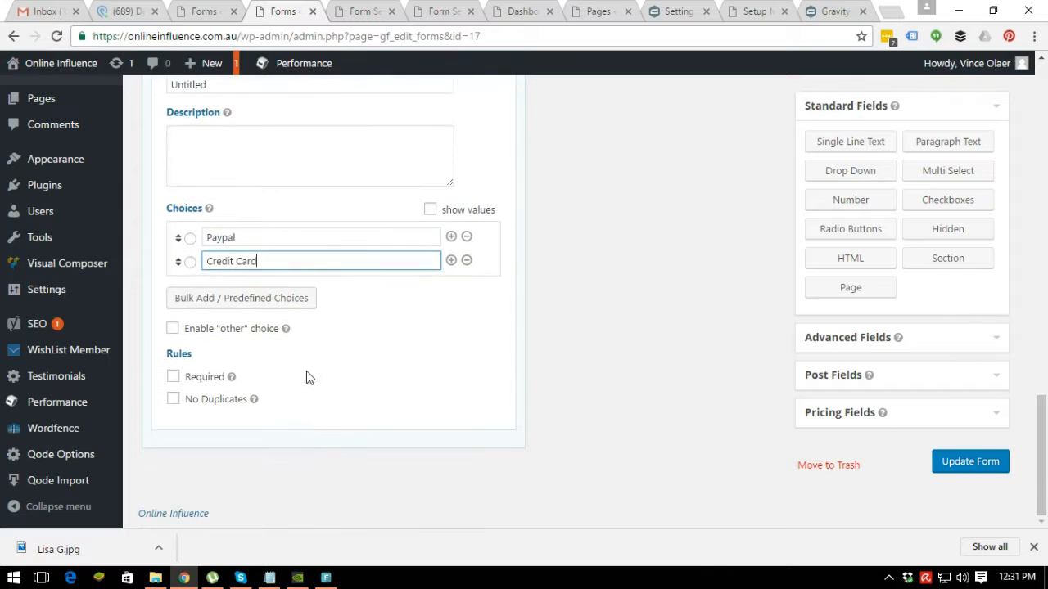
{"action": "left_click", "coordinate": [206, 378]}
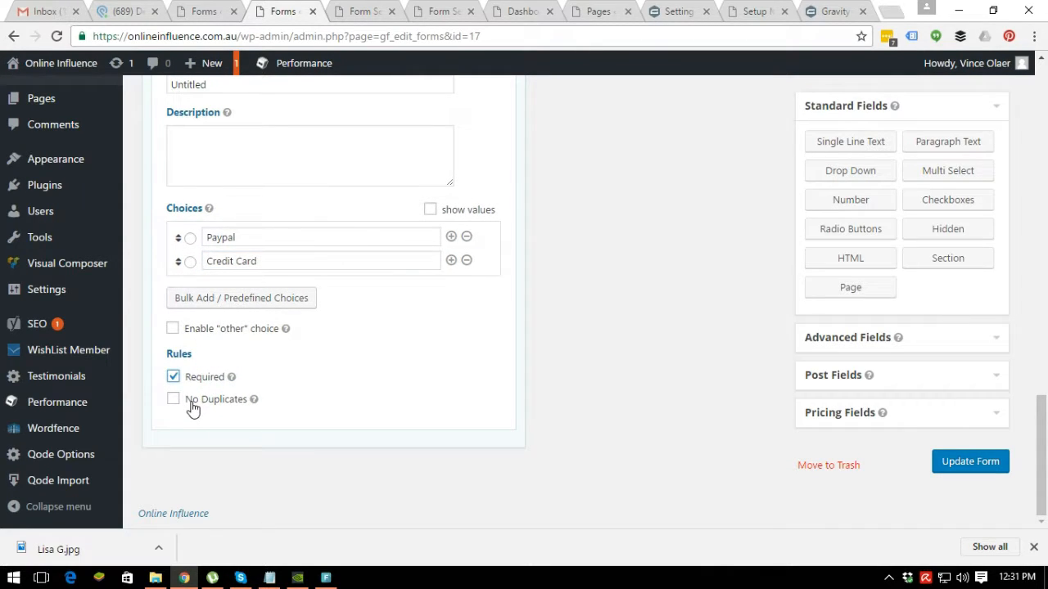
{"action": "left_click", "coordinate": [193, 405]}
Step: Set both the label and the description of the radio buttons field to Payment Options
{"action": "scroll", "coordinate": [316, 306], "scroll_direction": "up", "scroll_amount": 1}
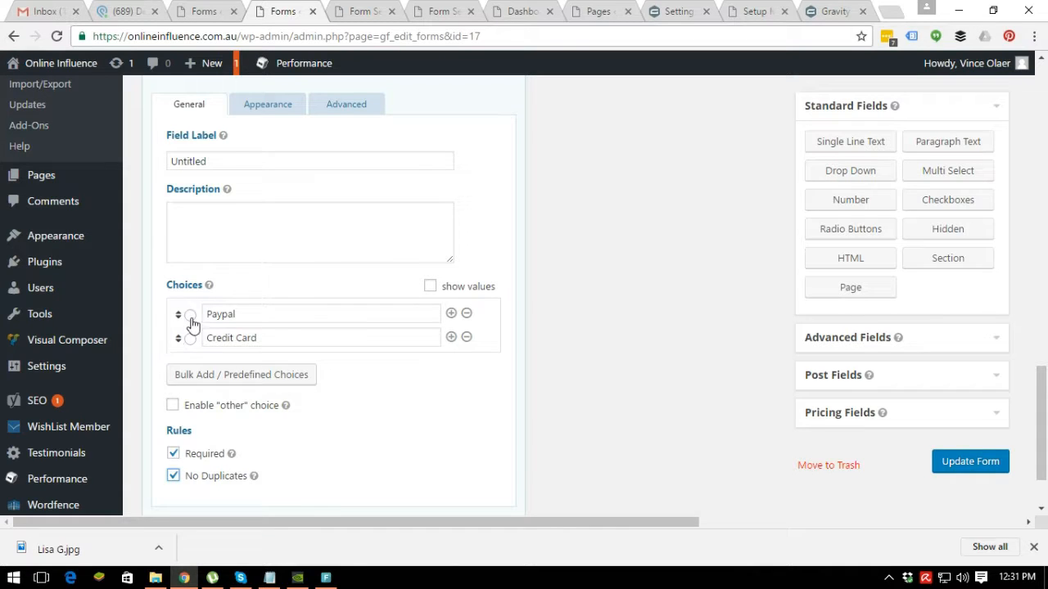
{"action": "left_click_drag", "start_coordinate": [235, 167], "coordinate": [164, 168]}
{"action": "type", "text": "Payment Options"}
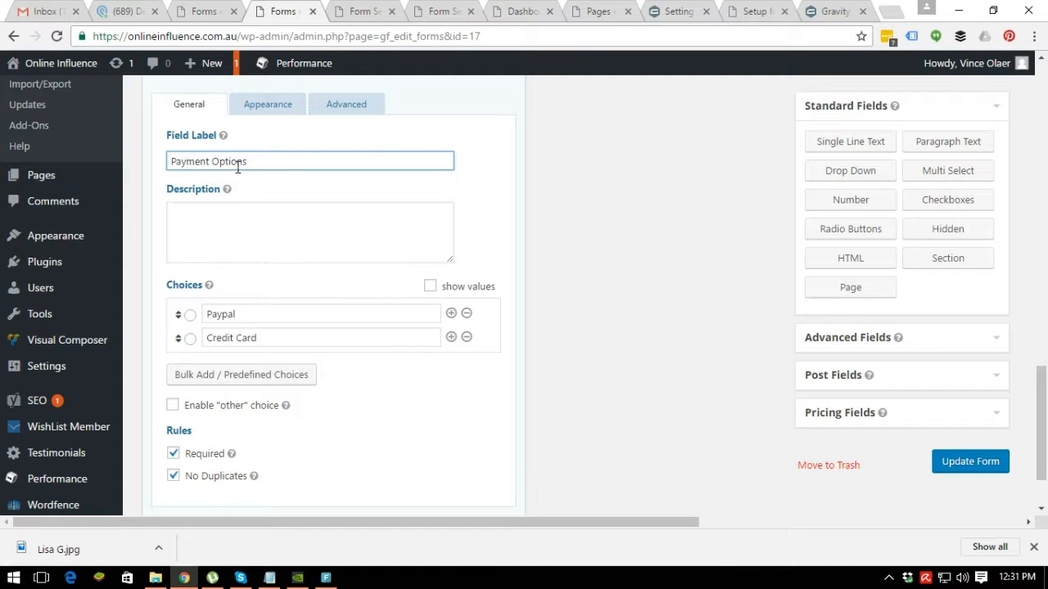
{"action": "triple_click", "coordinate": [260, 164]}
{"action": "key", "text": "ctrl+c"}
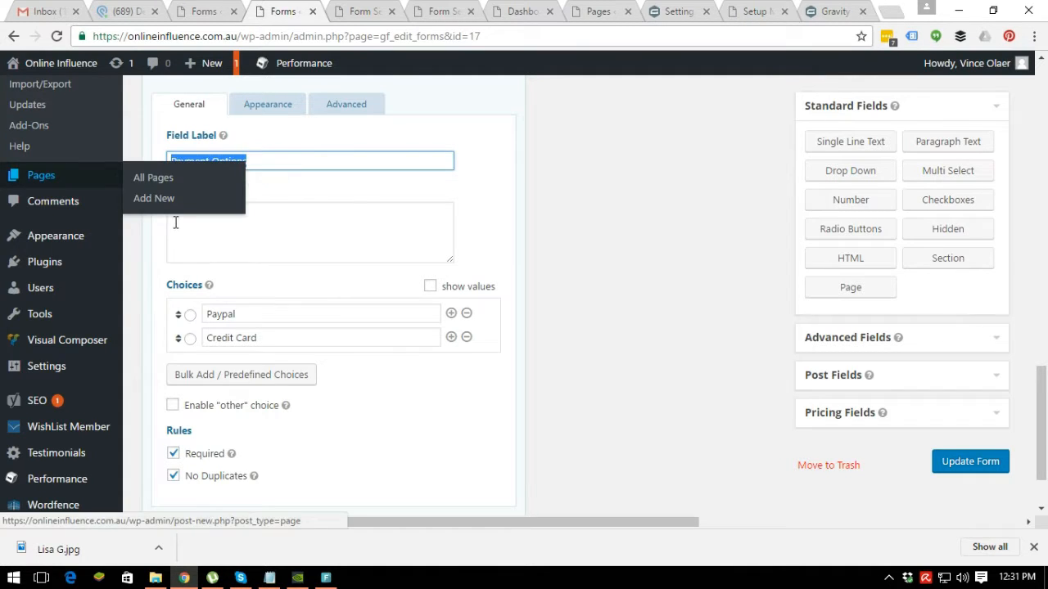
{"action": "left_click", "coordinate": [187, 236]}
{"action": "key", "text": "ctrl+v"}
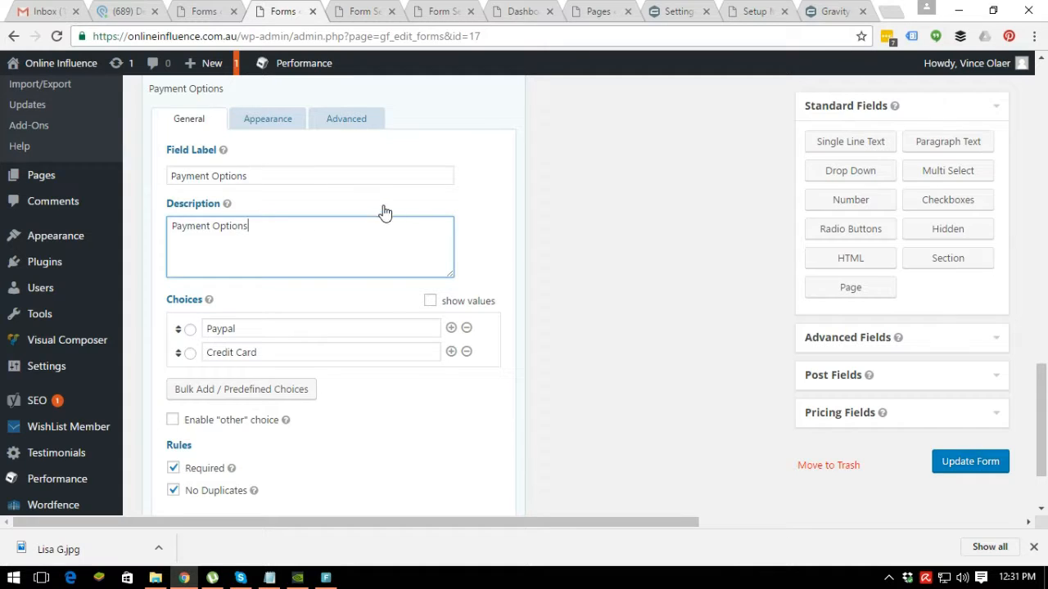
Step: Collapse the Payment Options field's settings and move the field between the Product Name and Credit Card fields
{"action": "scroll", "coordinate": [381, 203], "scroll_direction": "up", "scroll_amount": 3}
{"action": "left_click", "coordinate": [479, 208]}
{"action": "scroll", "coordinate": [370, 352], "scroll_direction": "up", "scroll_amount": 3}
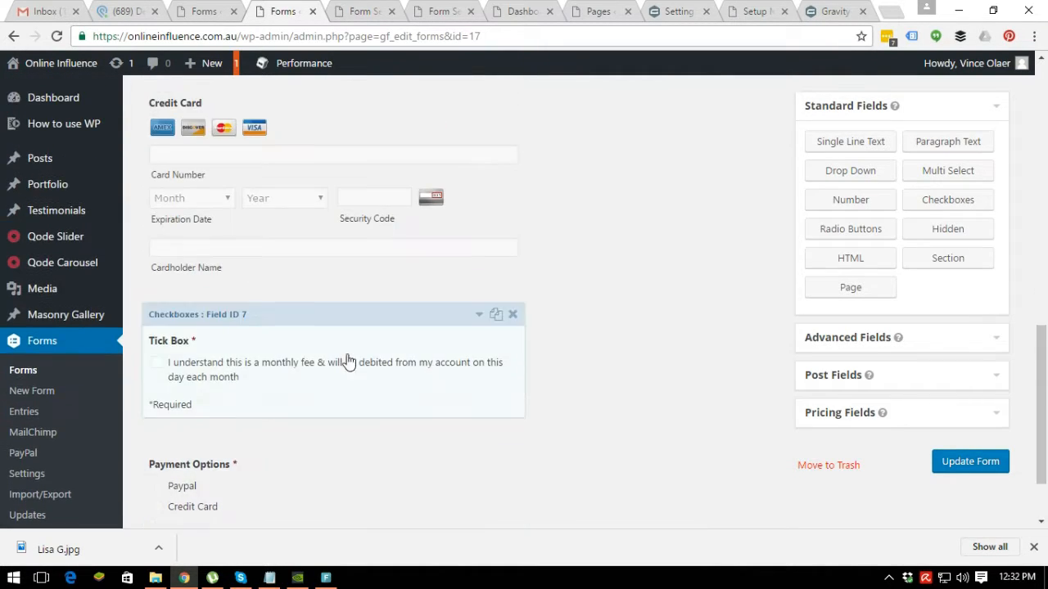
{"action": "left_click_drag", "start_coordinate": [290, 435], "coordinate": [300, 105]}
{"action": "scroll", "coordinate": [322, 264], "scroll_direction": "up", "scroll_amount": 2}
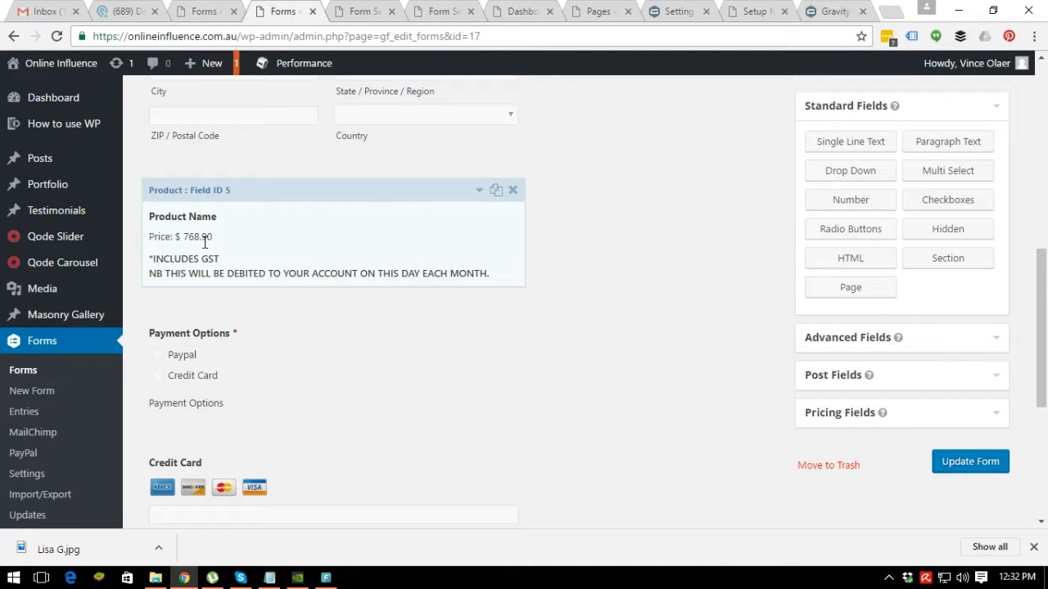
{"action": "left_click_drag", "start_coordinate": [227, 237], "coordinate": [158, 236]}
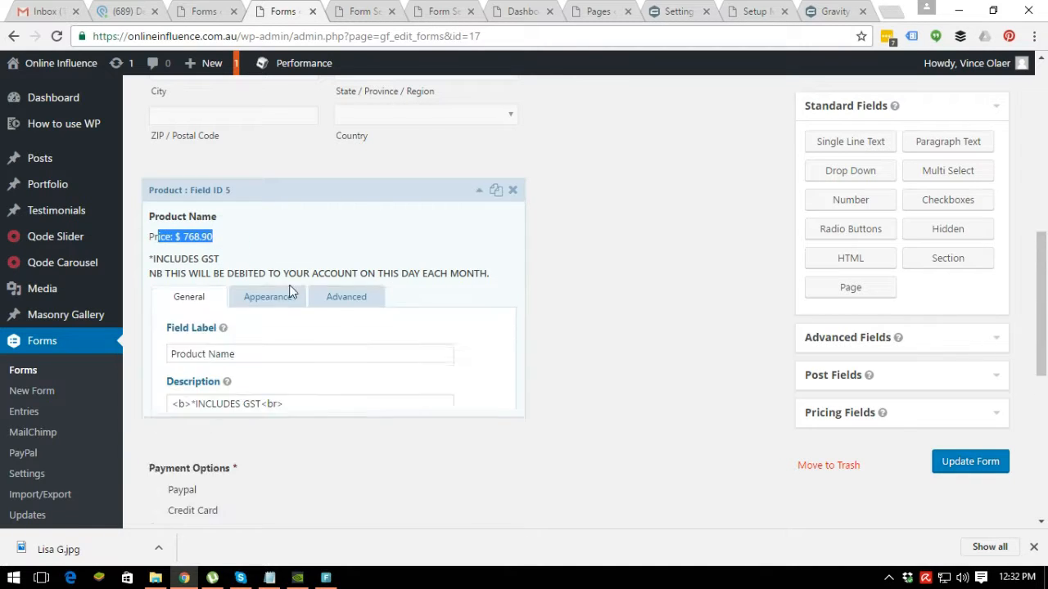
{"action": "scroll", "coordinate": [519, 306], "scroll_direction": "up", "scroll_amount": 2}
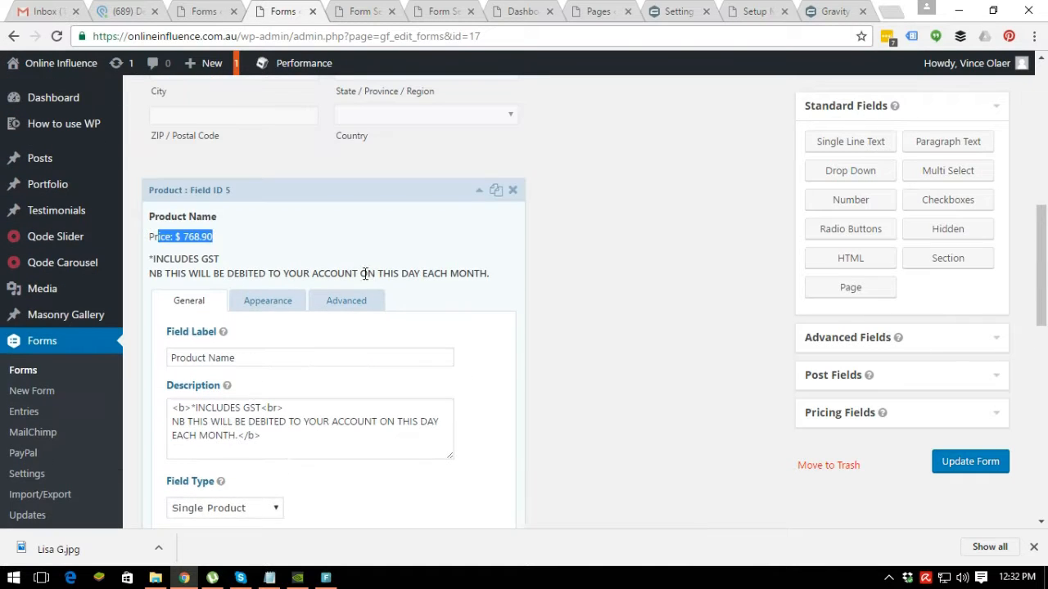
{"action": "left_click", "coordinate": [324, 238]}
Step: Open the Credit Card field's advanced settings and enable conditional logic for it
{"action": "scroll", "coordinate": [467, 307], "scroll_direction": "down", "scroll_amount": 1}
{"action": "scroll", "coordinate": [490, 332], "scroll_direction": "down", "scroll_amount": 1}
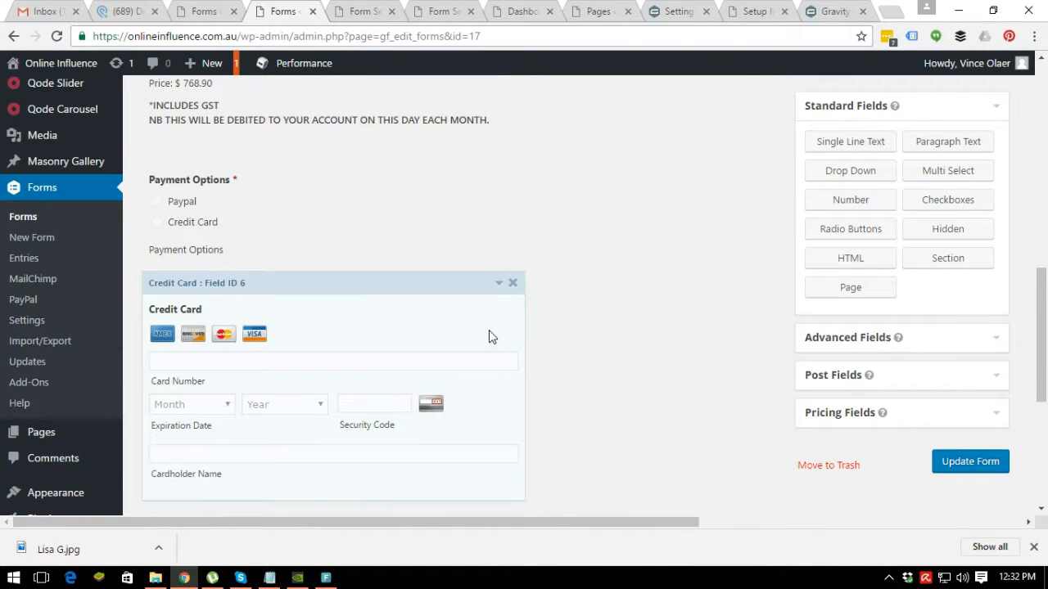
{"action": "left_click", "coordinate": [365, 325]}
{"action": "scroll", "coordinate": [413, 334], "scroll_direction": "down", "scroll_amount": 4}
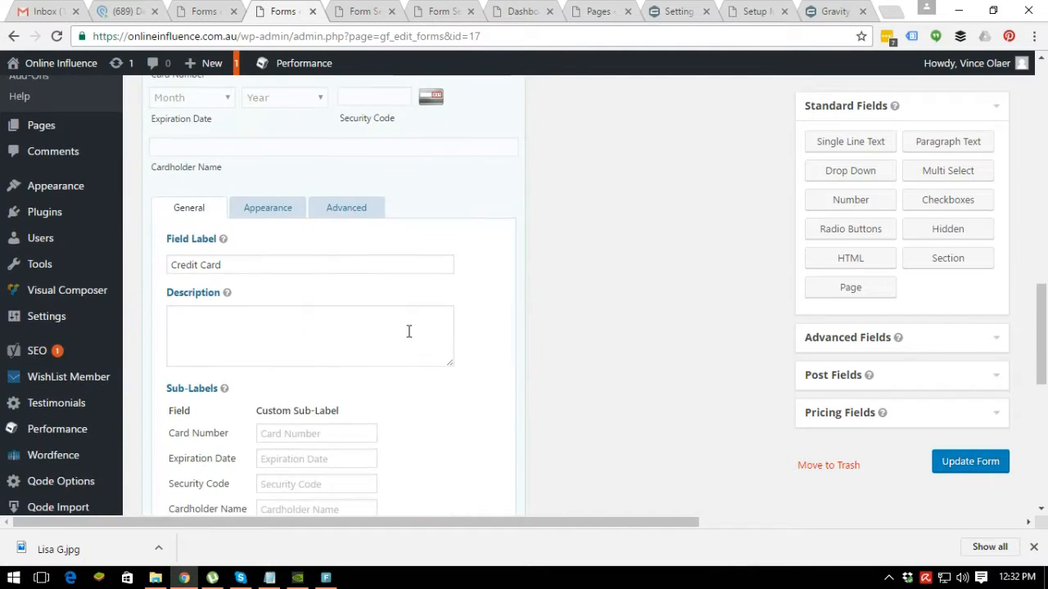
{"action": "scroll", "coordinate": [408, 331], "scroll_direction": "up", "scroll_amount": 3}
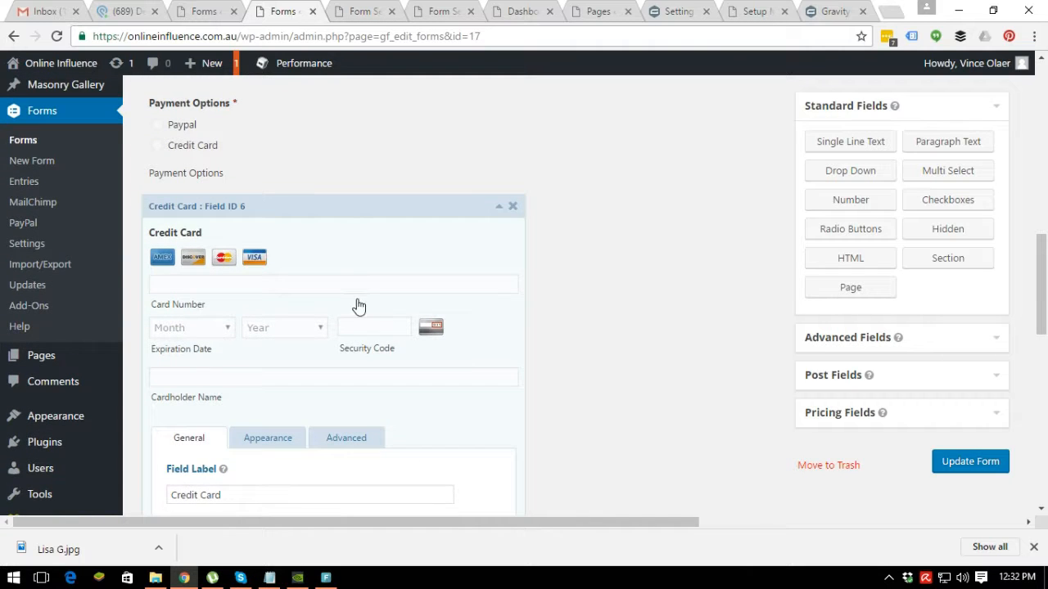
{"action": "scroll", "coordinate": [426, 327], "scroll_direction": "down", "scroll_amount": 2}
{"action": "scroll", "coordinate": [413, 334], "scroll_direction": "down", "scroll_amount": 6}
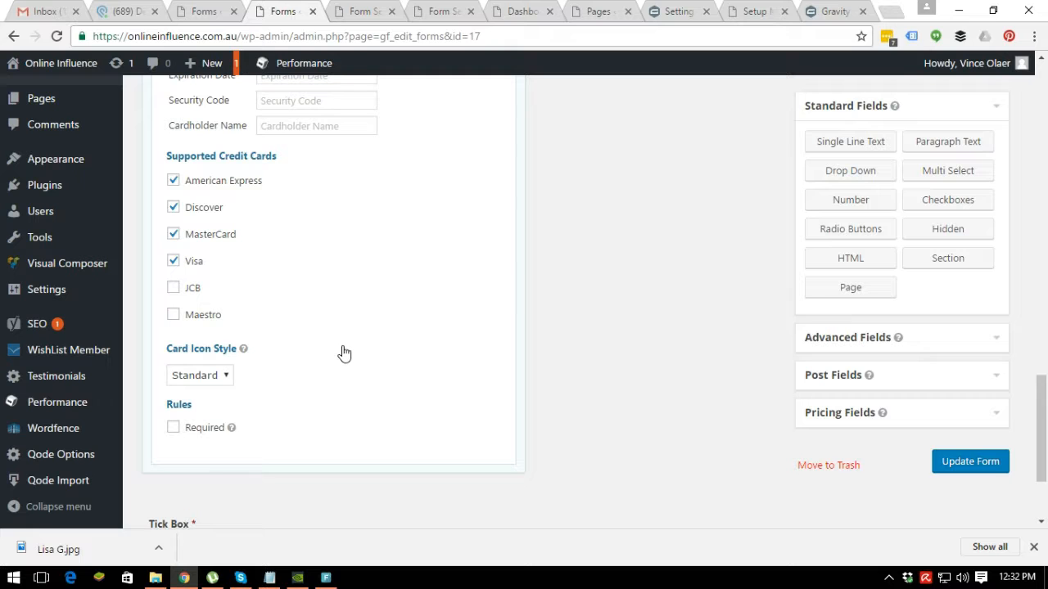
{"action": "scroll", "coordinate": [251, 420], "scroll_direction": "up", "scroll_amount": 1}
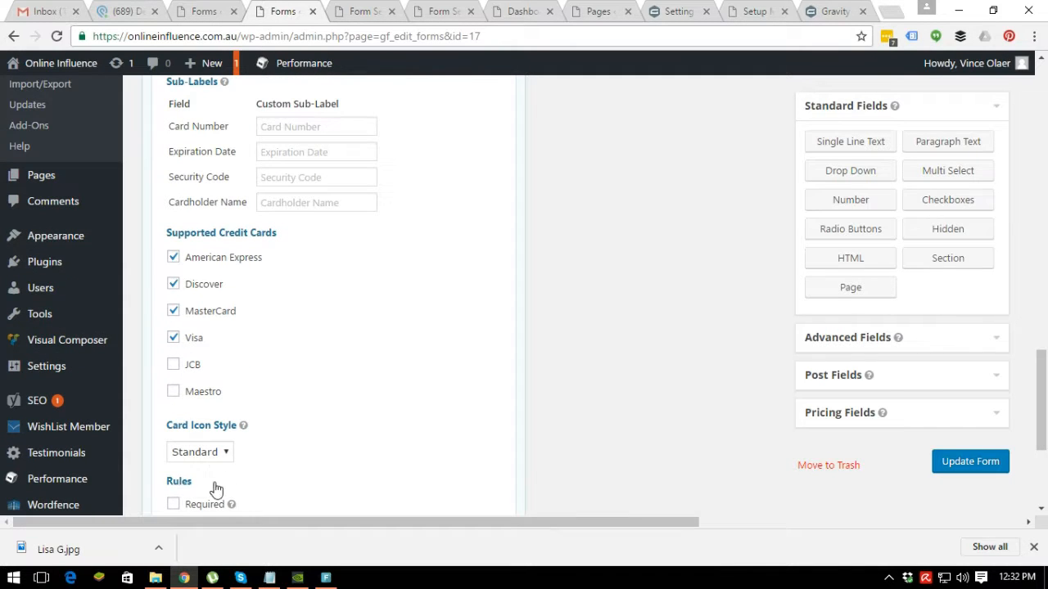
{"action": "scroll", "coordinate": [366, 419], "scroll_direction": "up", "scroll_amount": 5}
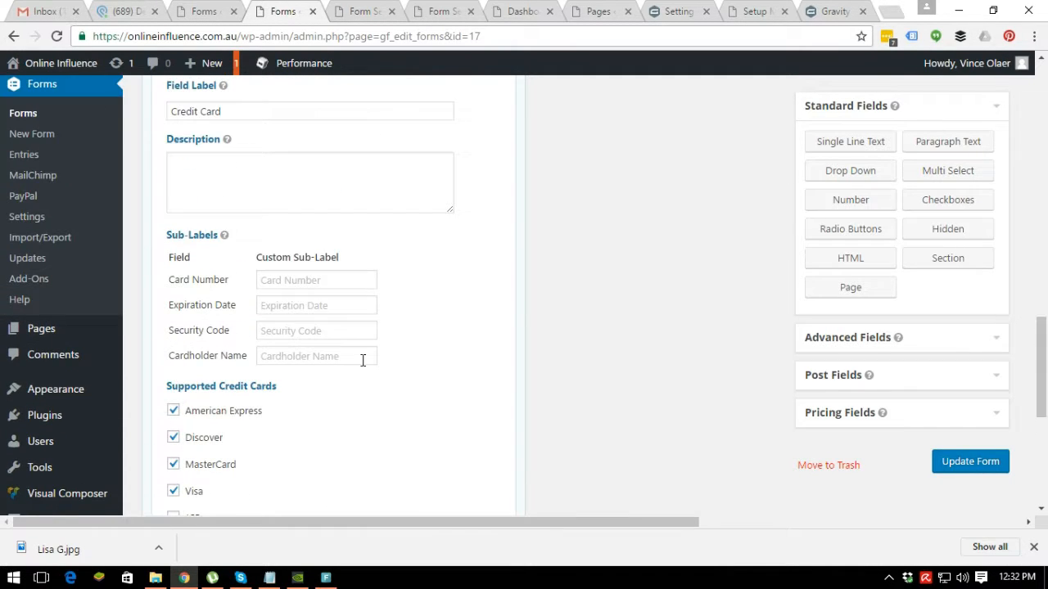
{"action": "left_click", "coordinate": [342, 293]}
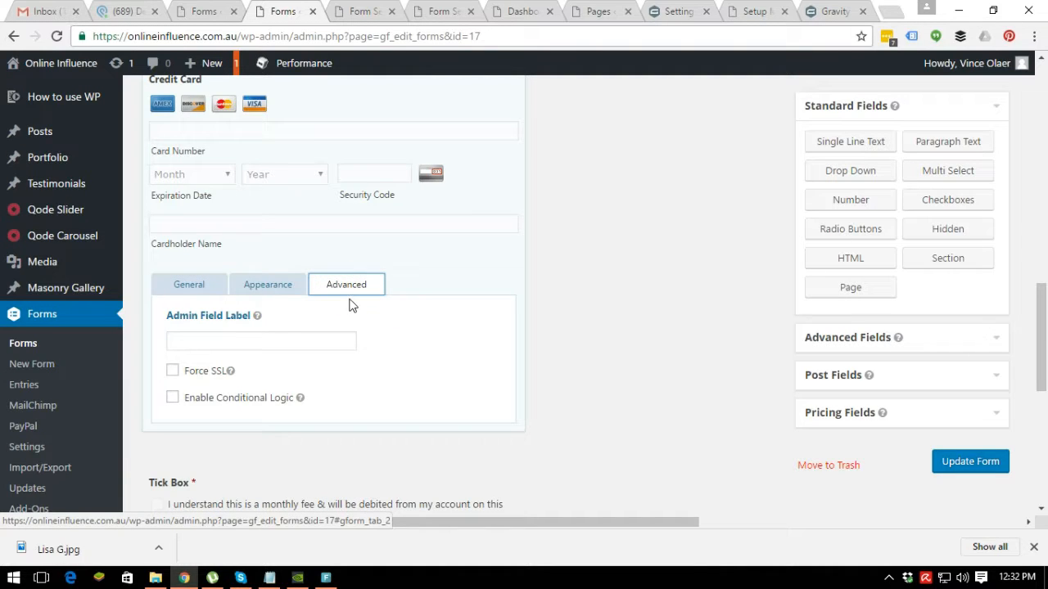
{"action": "left_click", "coordinate": [196, 400]}
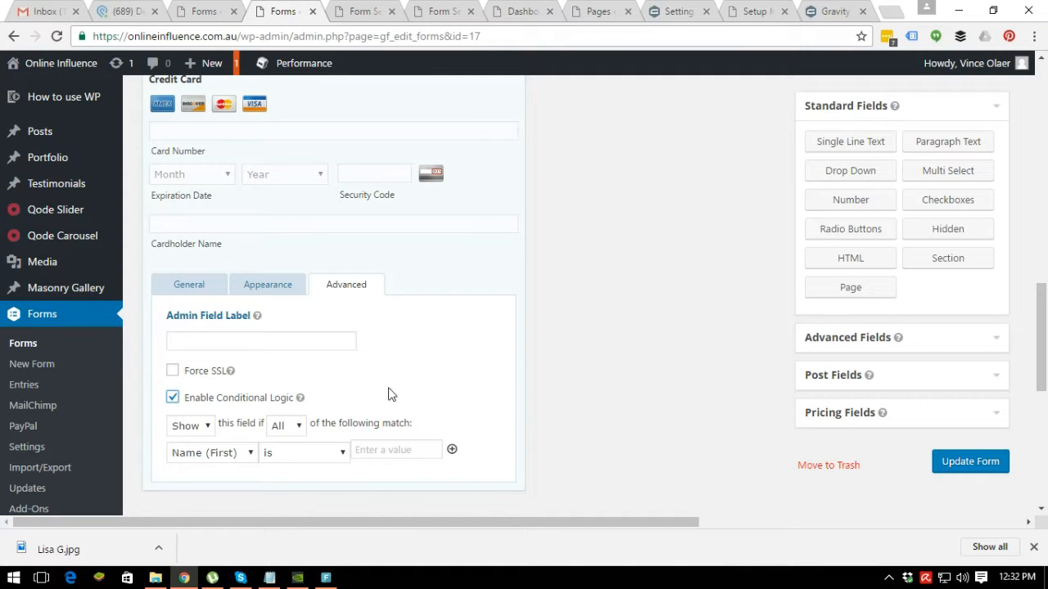
Step: Set the Credit Card field's condition to show it if Payment Options is Credit Card
{"action": "scroll", "coordinate": [417, 372], "scroll_direction": "down", "scroll_amount": 2}
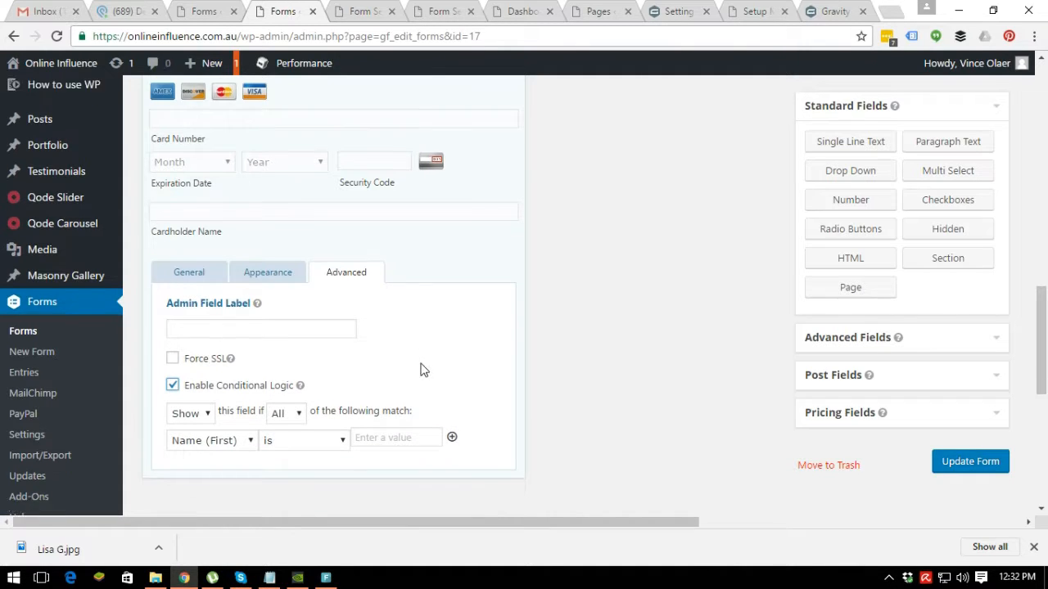
{"action": "left_click", "coordinate": [217, 300]}
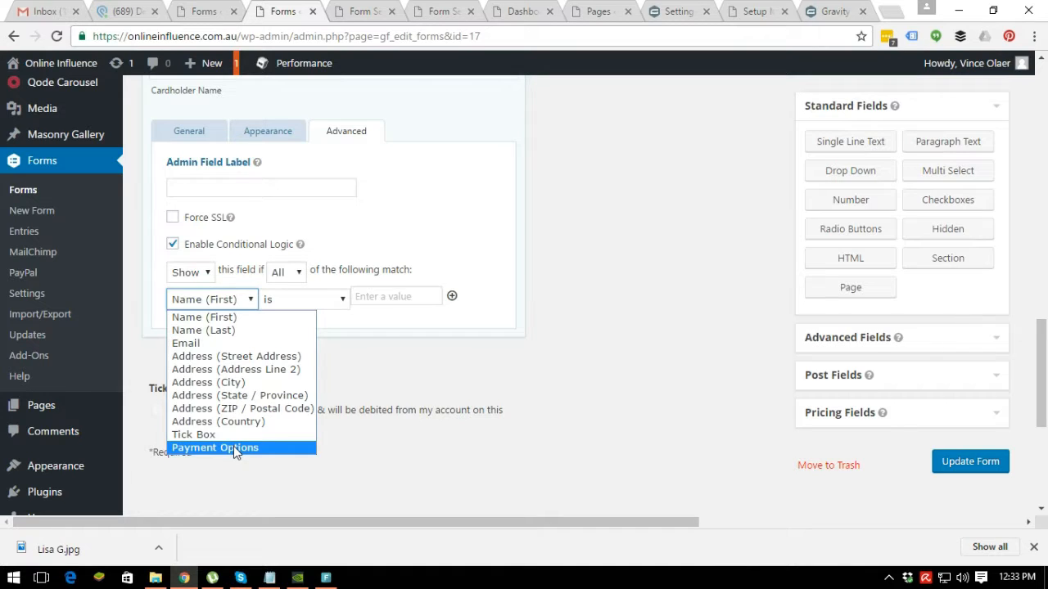
{"action": "left_click", "coordinate": [233, 447]}
{"action": "left_click", "coordinate": [382, 298]}
{"action": "left_click", "coordinate": [378, 325]}
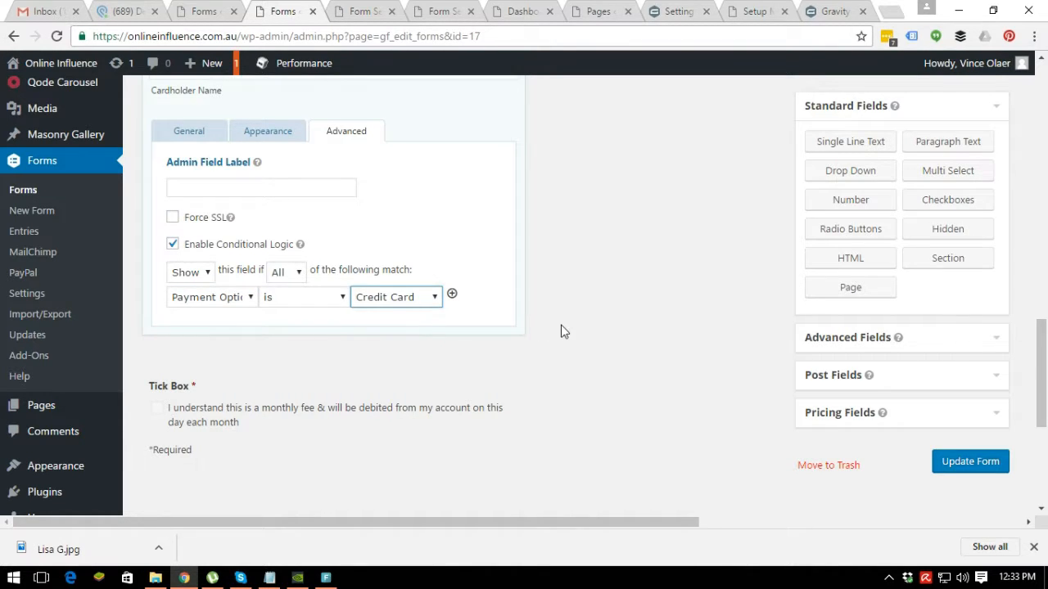
Step: Save the form with its updated fields
{"action": "scroll", "coordinate": [562, 328], "scroll_direction": "up", "scroll_amount": 2}
{"action": "scroll", "coordinate": [548, 334], "scroll_direction": "up", "scroll_amount": 1}
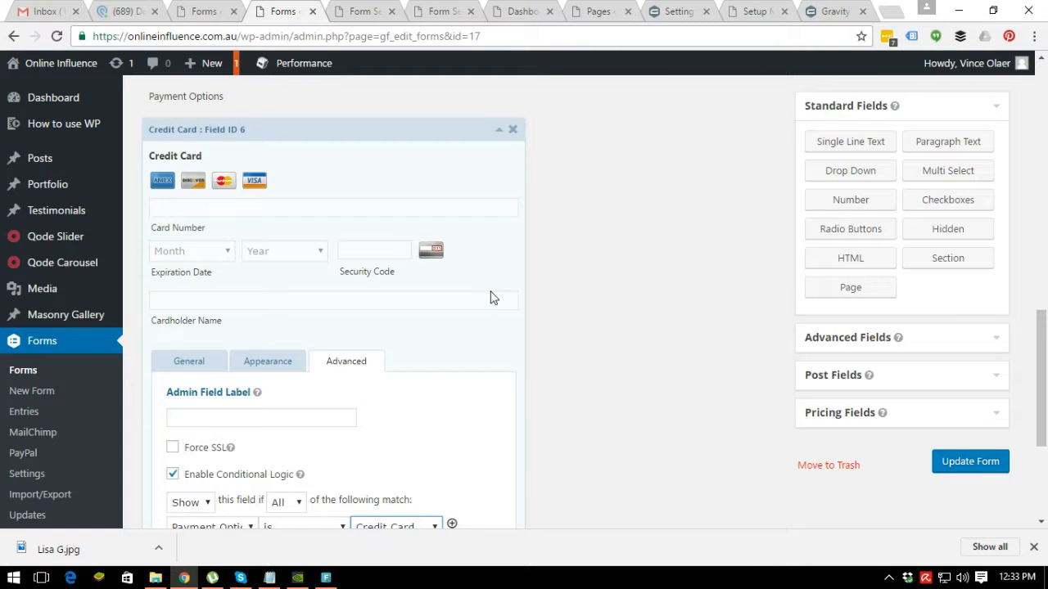
{"action": "scroll", "coordinate": [583, 339], "scroll_direction": "down", "scroll_amount": 3}
{"action": "left_click", "coordinate": [953, 464]}
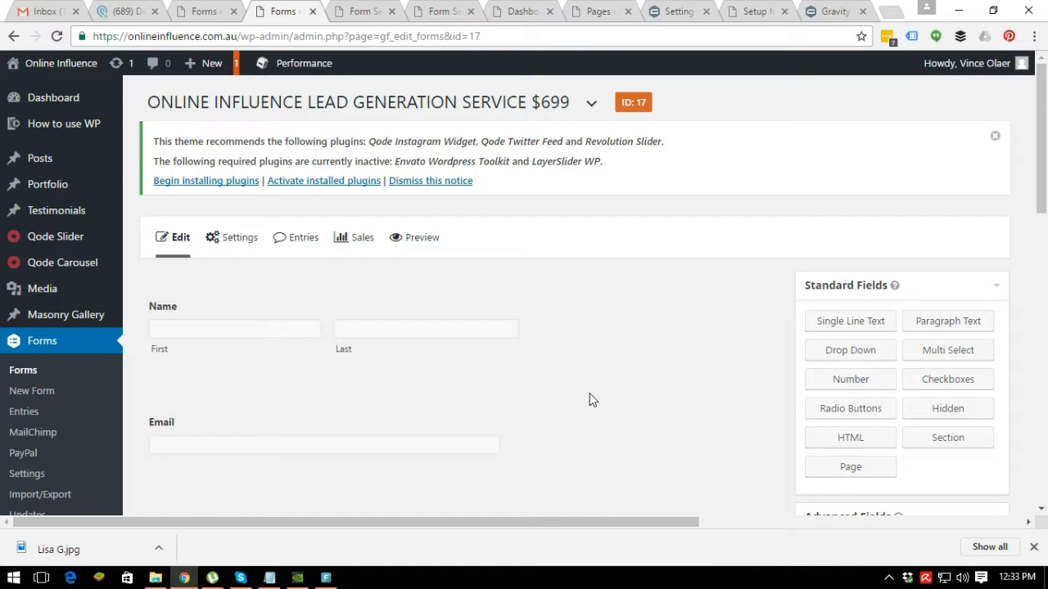
Step: Look over the saved form's fields and open its Form Settings page
{"action": "scroll", "coordinate": [594, 385], "scroll_direction": "down", "scroll_amount": 2}
{"action": "scroll", "coordinate": [587, 367], "scroll_direction": "down", "scroll_amount": 1}
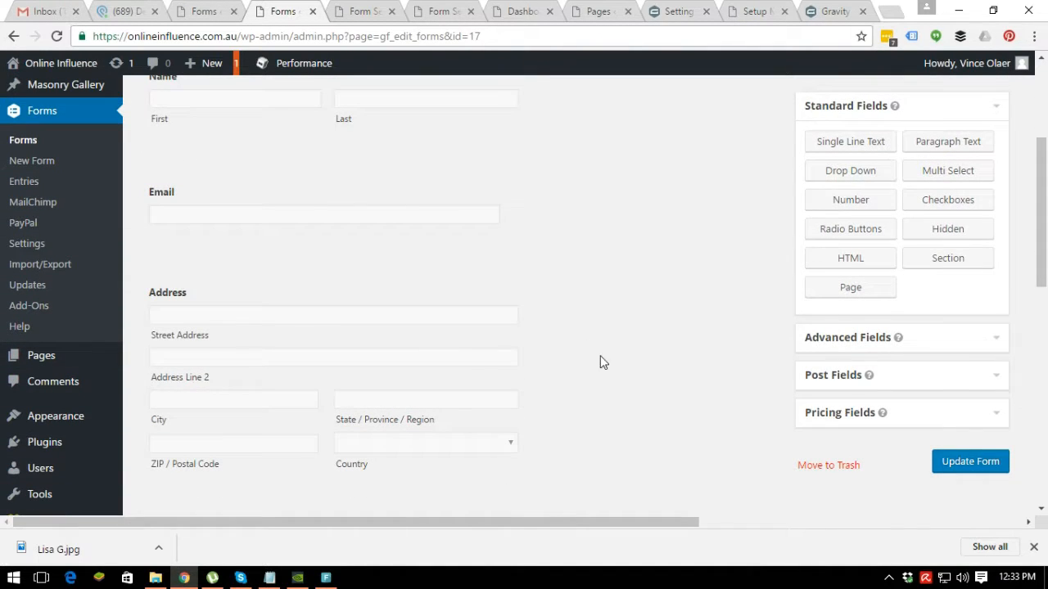
{"action": "scroll", "coordinate": [564, 358], "scroll_direction": "down", "scroll_amount": 5}
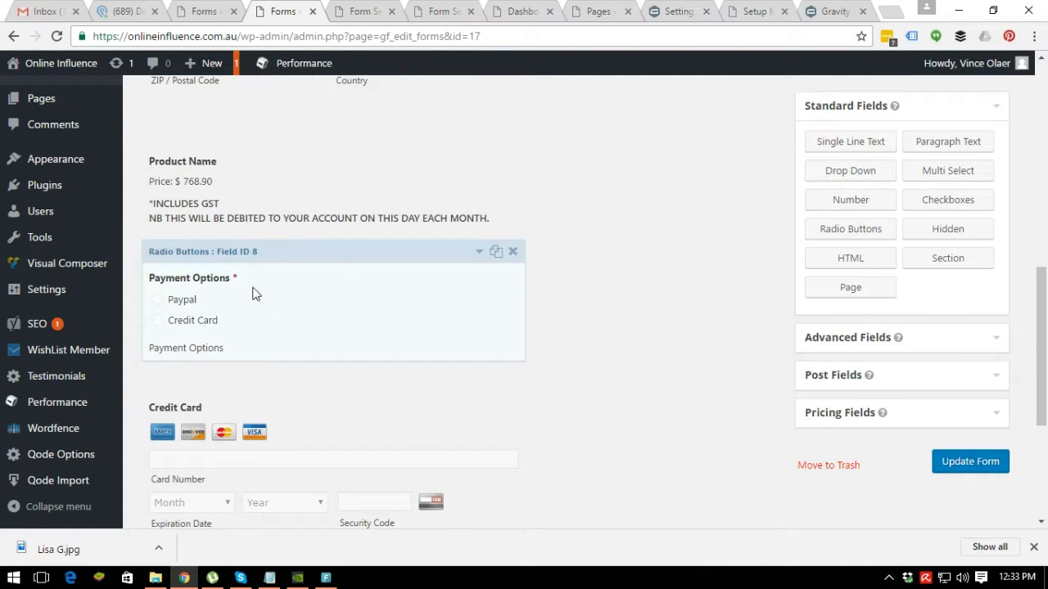
{"action": "scroll", "coordinate": [467, 396], "scroll_direction": "up", "scroll_amount": 4}
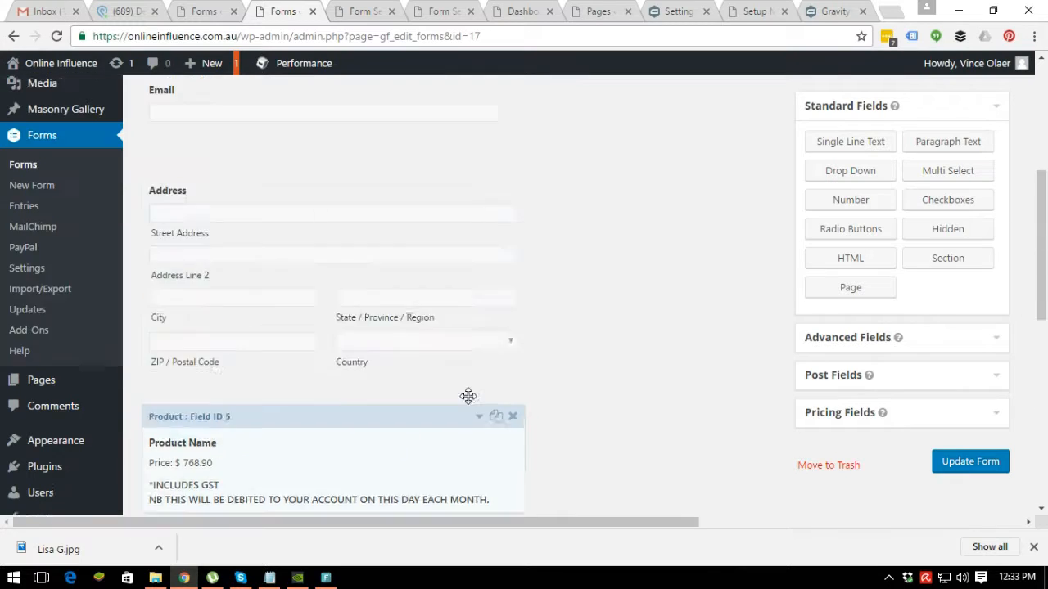
{"action": "scroll", "coordinate": [468, 397], "scroll_direction": "up", "scroll_amount": 4}
{"action": "mouse_move", "coordinate": [243, 244]}
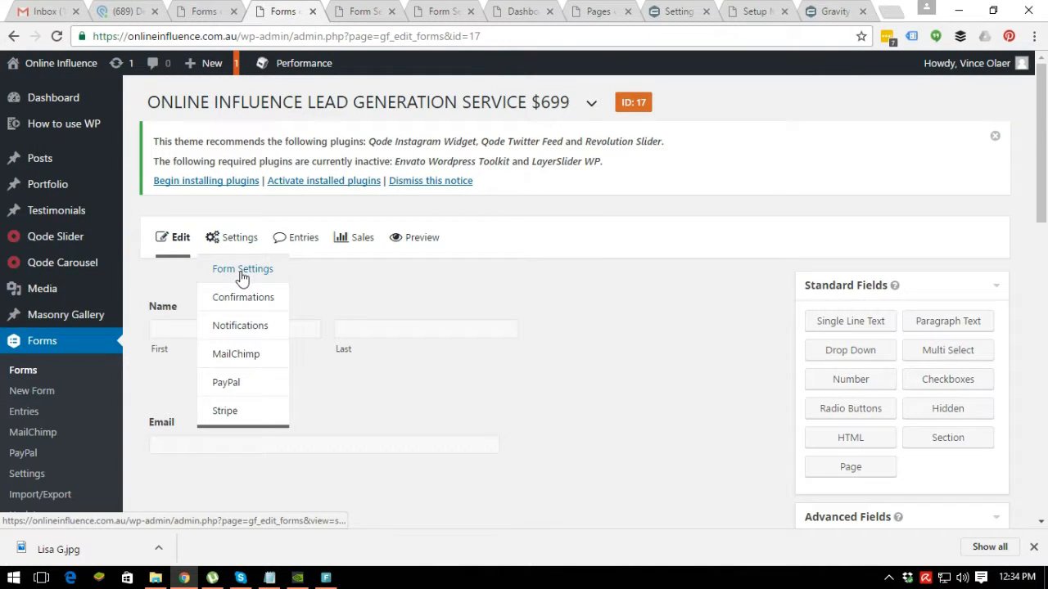
{"action": "left_click", "coordinate": [241, 275]}
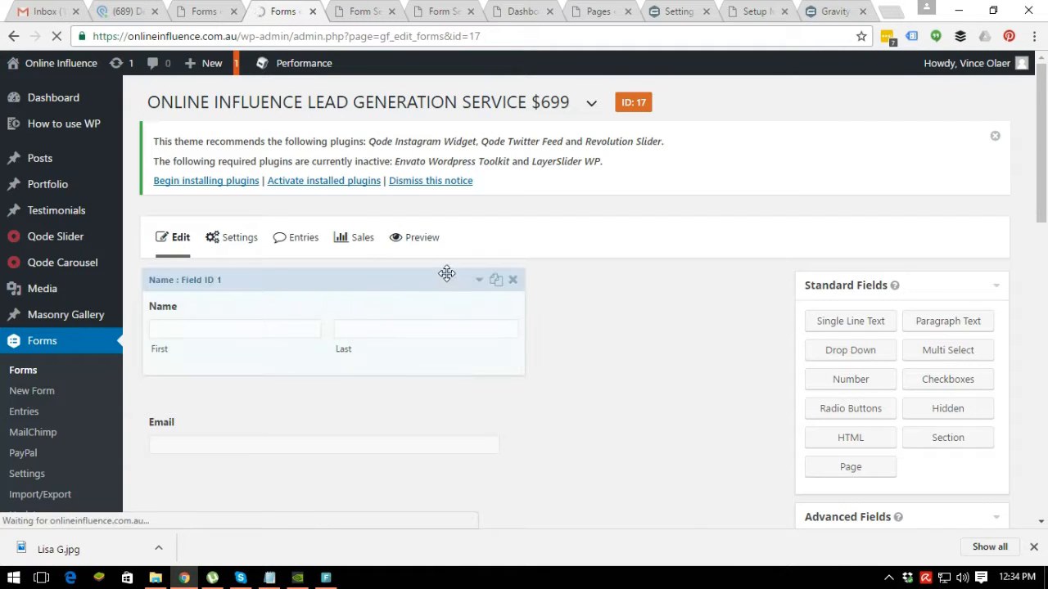
Step: Enable conditional logic for the form's Submit button
{"action": "scroll", "coordinate": [459, 320], "scroll_direction": "down", "scroll_amount": 6}
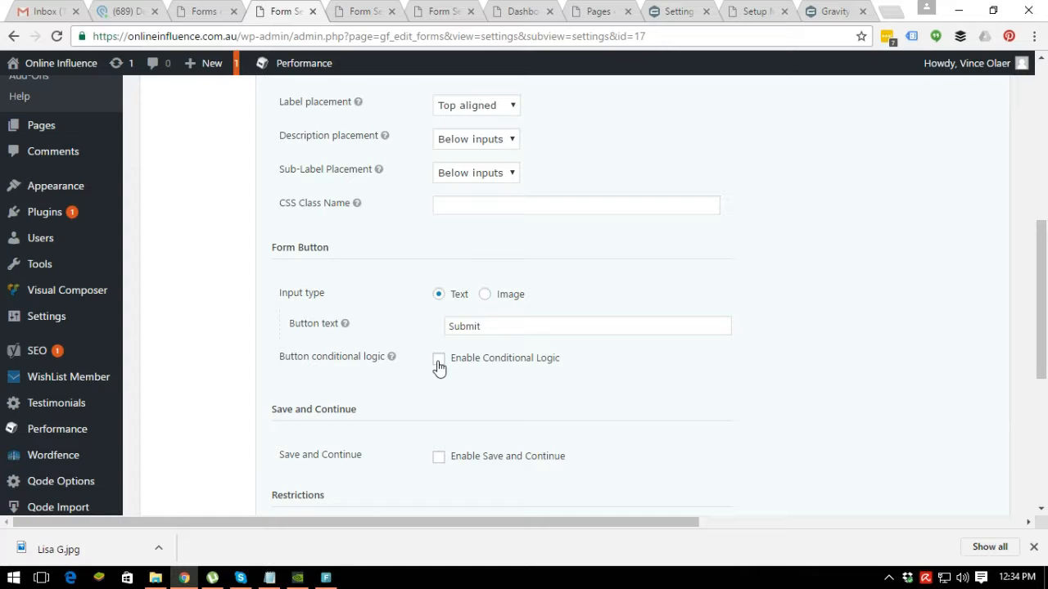
{"action": "left_click", "coordinate": [439, 364]}
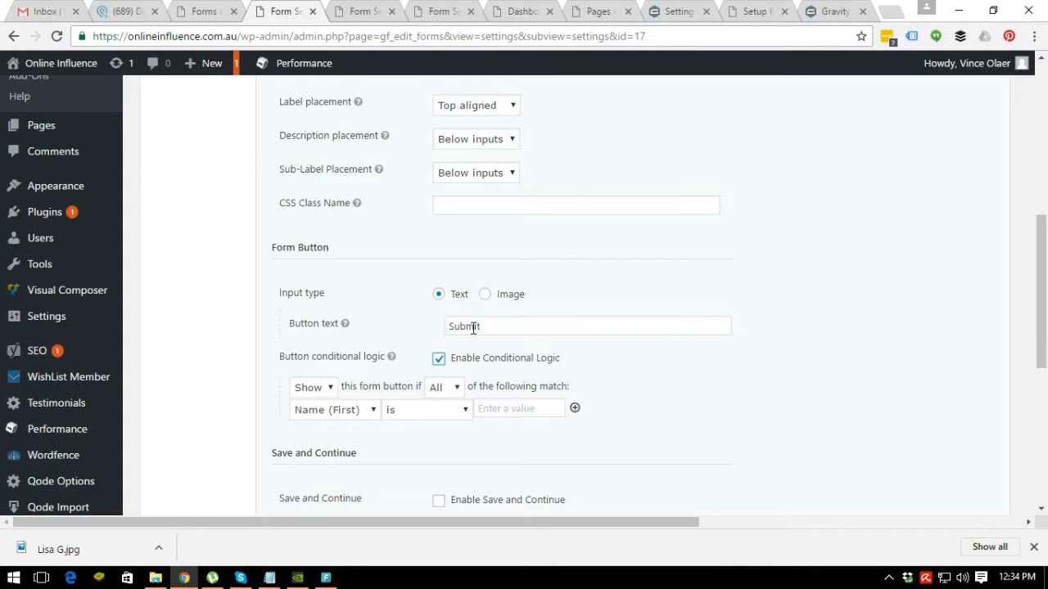
{"action": "left_click_drag", "start_coordinate": [486, 329], "coordinate": [432, 332]}
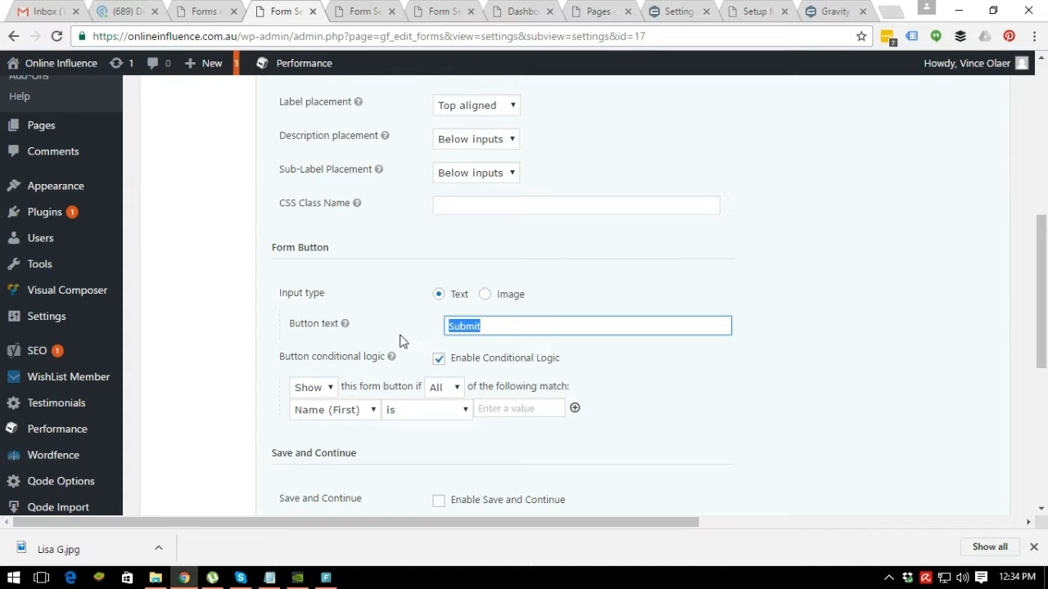
{"action": "scroll", "coordinate": [394, 342], "scroll_direction": "down", "scroll_amount": 1}
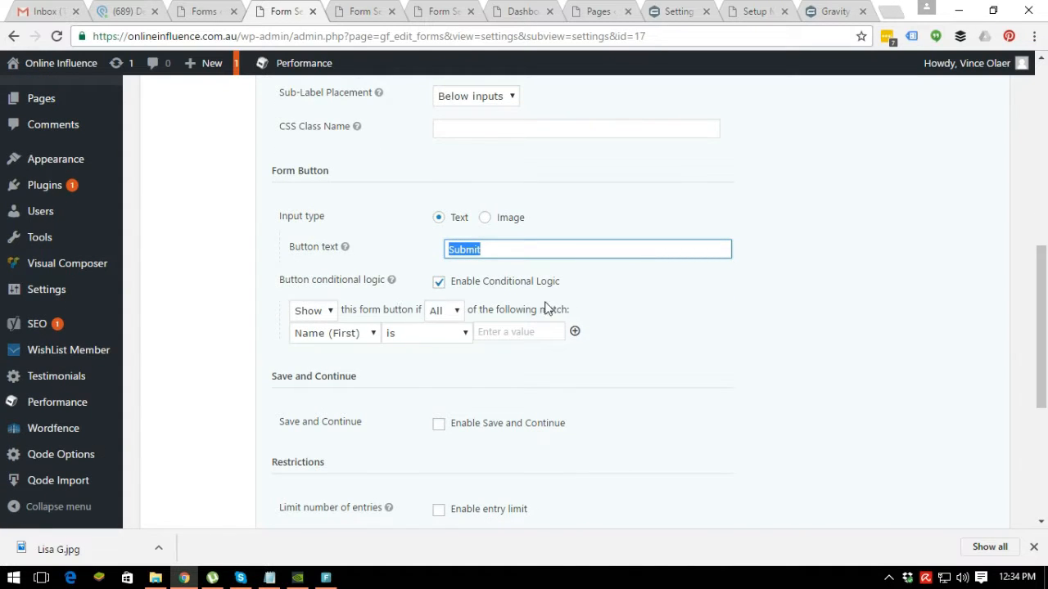
{"action": "scroll", "coordinate": [594, 321], "scroll_direction": "up", "scroll_amount": 1}
{"action": "scroll", "coordinate": [594, 321], "scroll_direction": "up", "scroll_amount": 4}
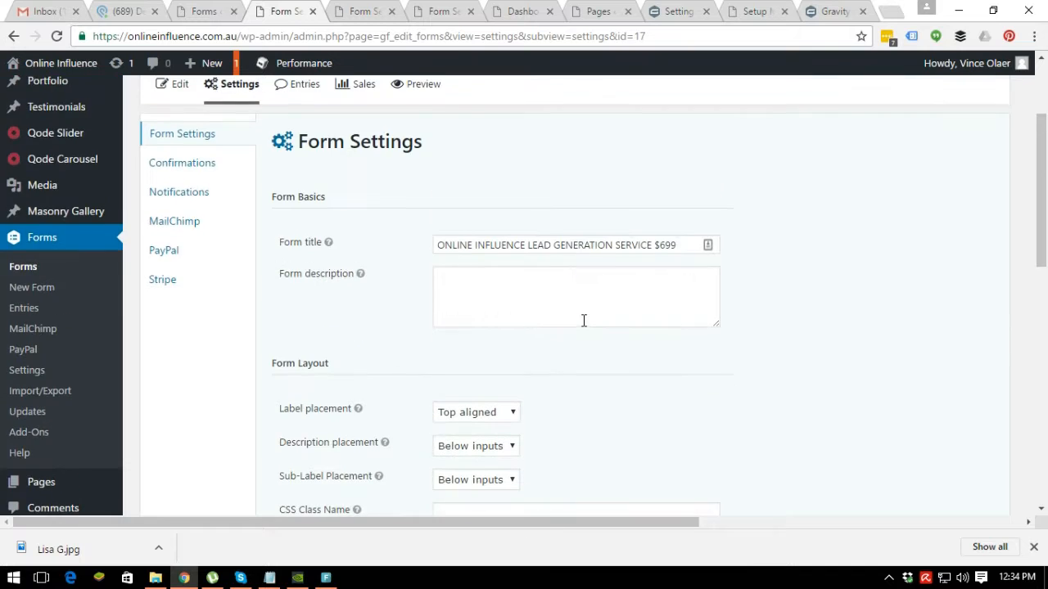
{"action": "scroll", "coordinate": [581, 320], "scroll_direction": "down", "scroll_amount": 4}
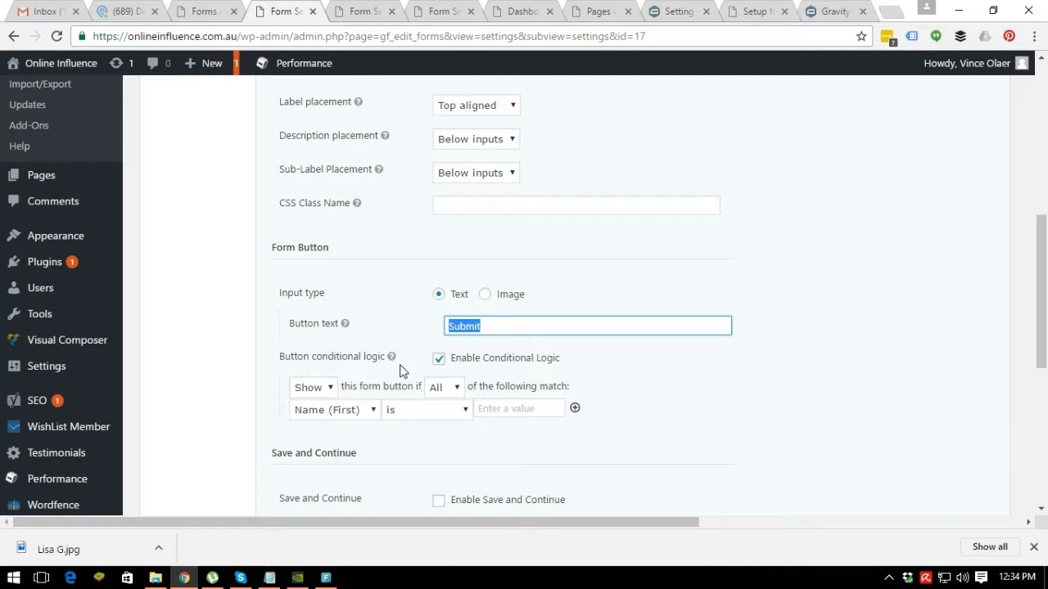
{"action": "scroll", "coordinate": [370, 385], "scroll_direction": "down", "scroll_amount": 1}
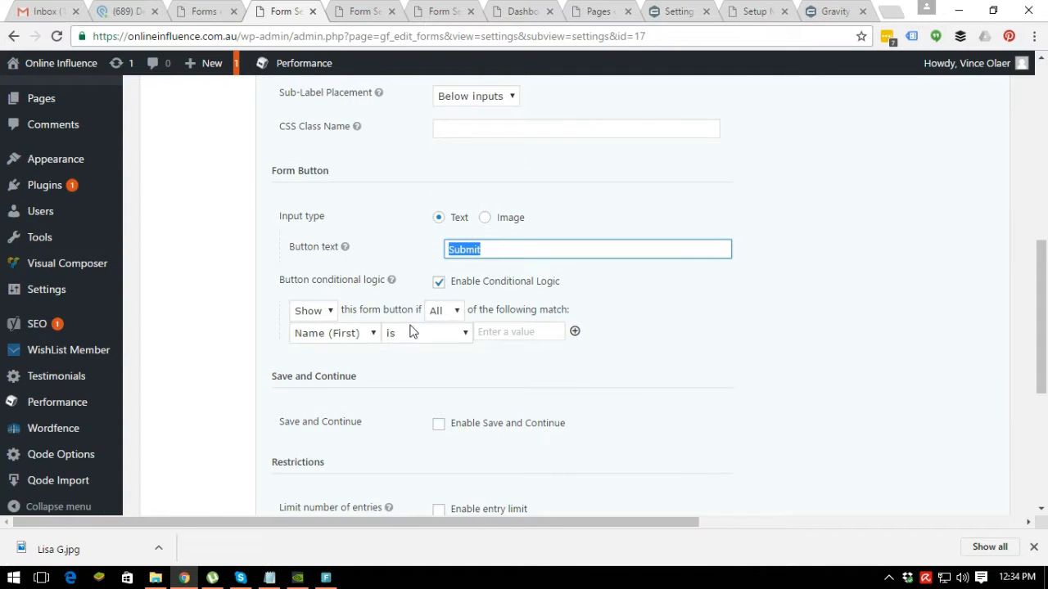
Step: Make the Submit button show if Any rule matches, with the first rule Payment Options is Paypal
{"action": "left_click", "coordinate": [445, 316]}
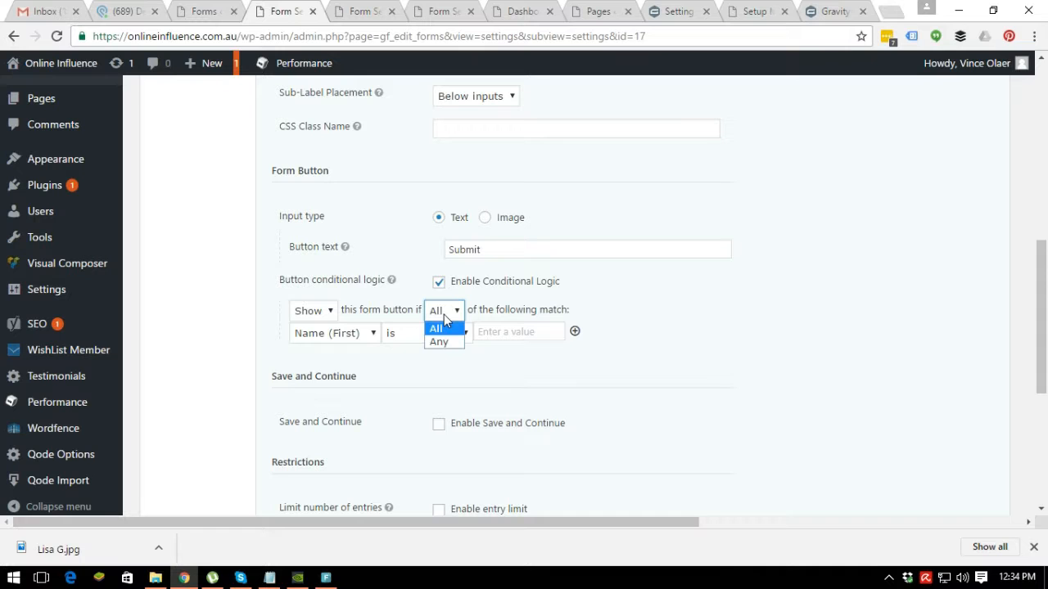
{"action": "left_click", "coordinate": [441, 343]}
{"action": "left_click", "coordinate": [373, 335]}
{"action": "left_click", "coordinate": [347, 469]}
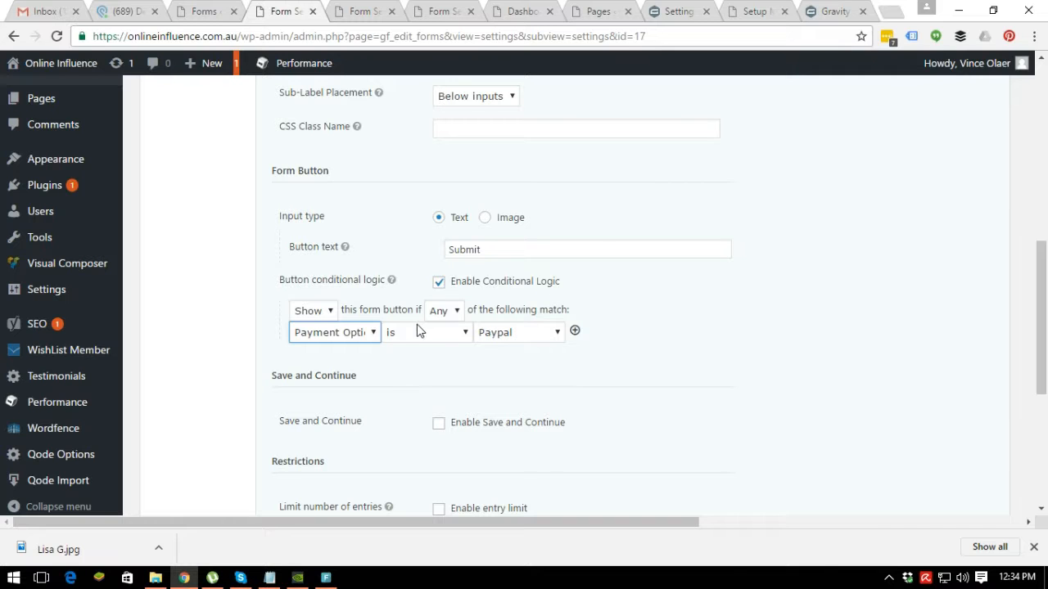
Step: Add a second rule to the Submit button's conditional logic: Payment Options is Credit Card
{"action": "left_click", "coordinate": [575, 330]}
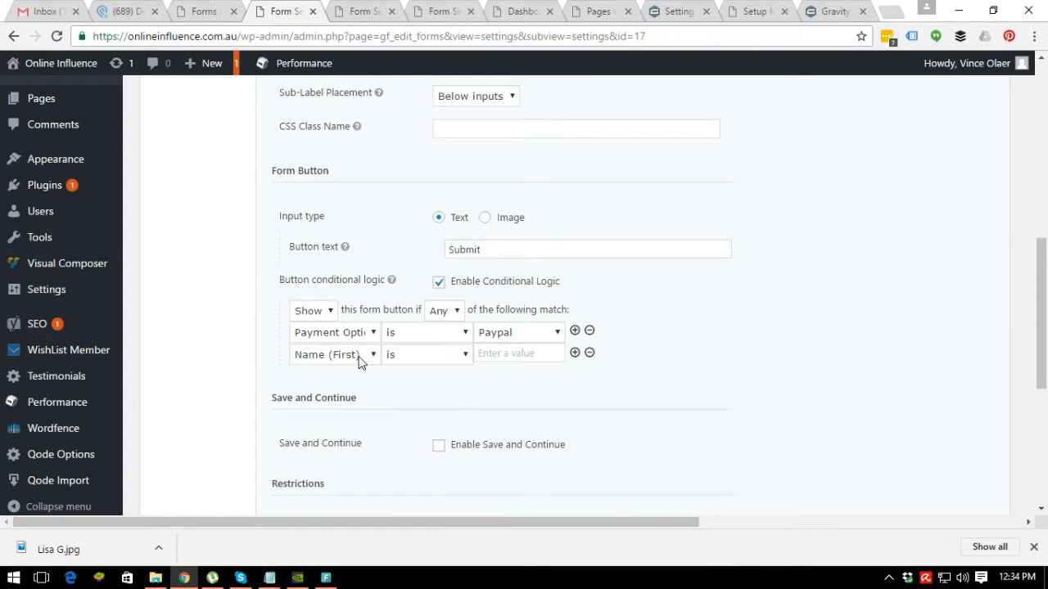
{"action": "left_click", "coordinate": [357, 358]}
{"action": "left_click", "coordinate": [332, 489]}
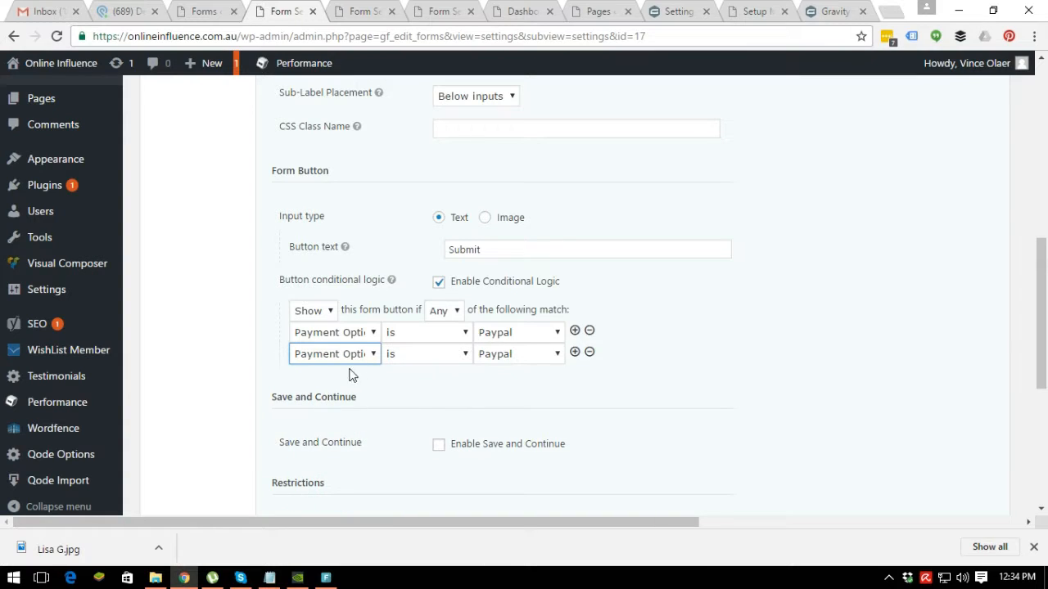
{"action": "left_click", "coordinate": [498, 357]}
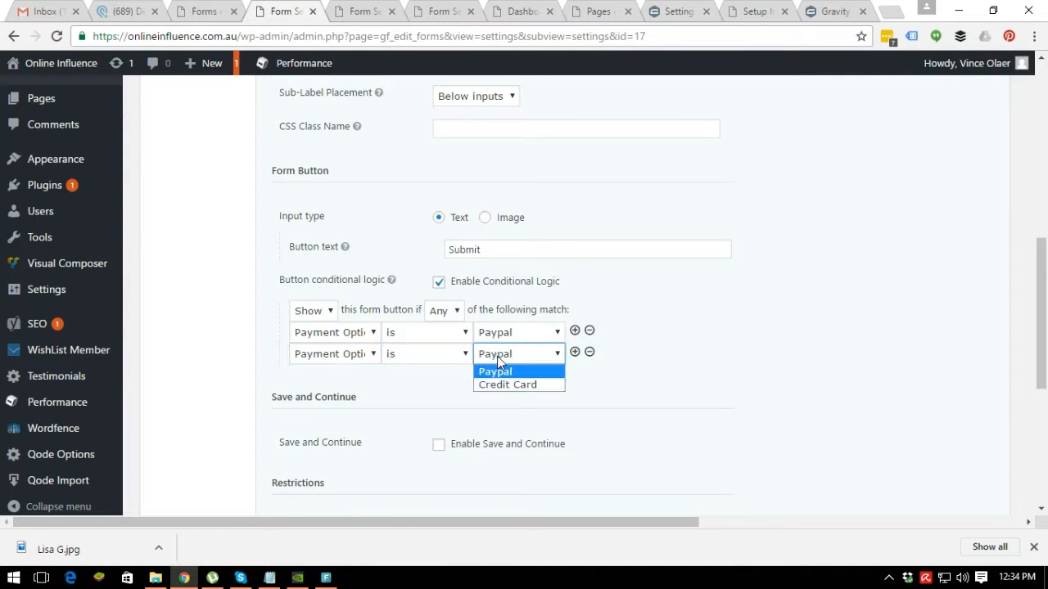
{"action": "left_click", "coordinate": [500, 383]}
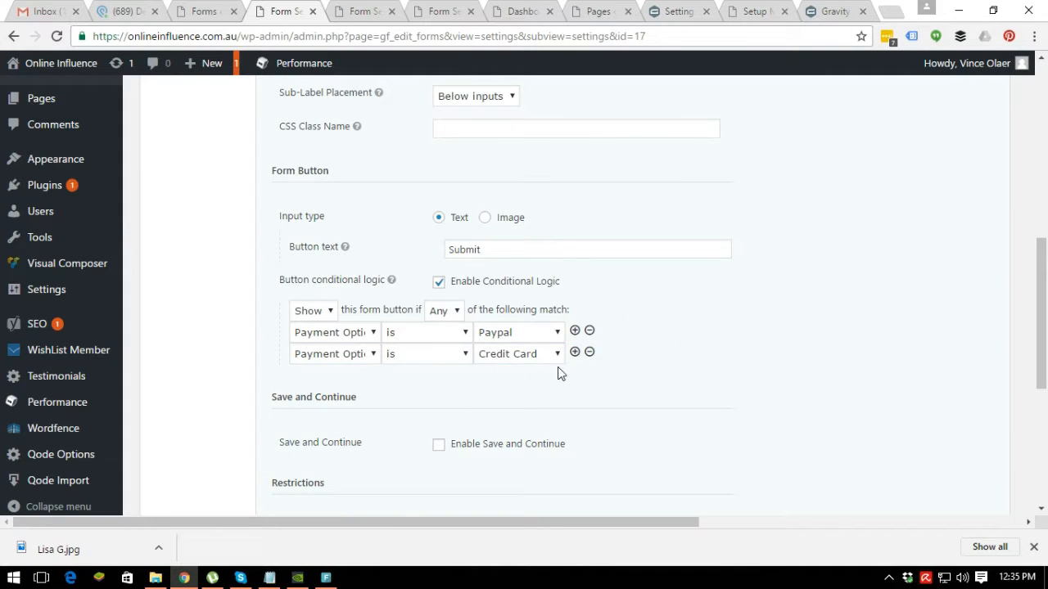
{"action": "scroll", "coordinate": [673, 338], "scroll_direction": "down", "scroll_amount": 4}
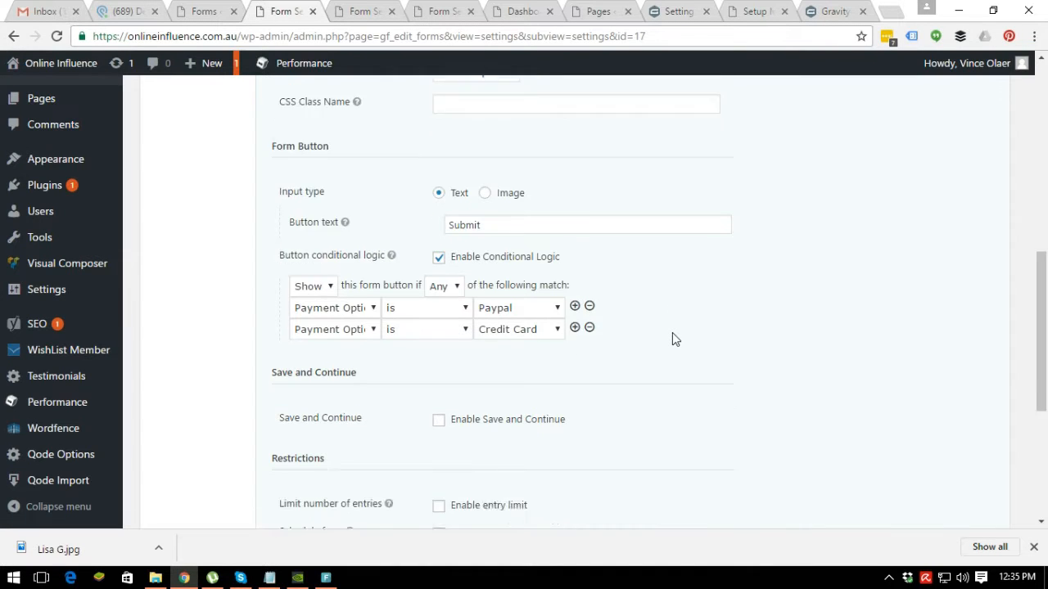
Step: Save the form settings and open the form's existing PayPal feed for editing
{"action": "left_click", "coordinate": [332, 417]}
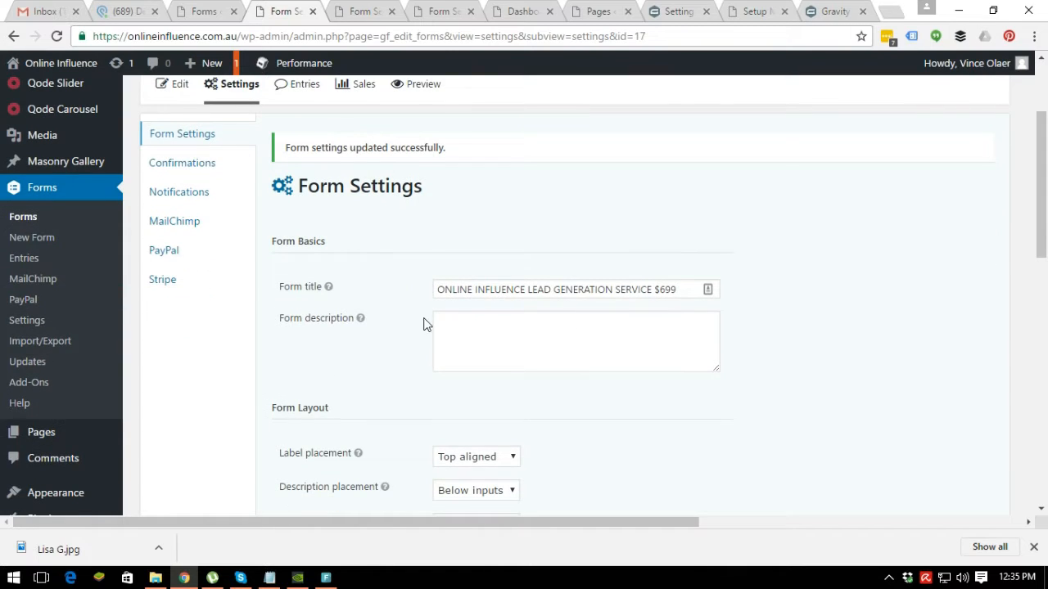
{"action": "left_click", "coordinate": [173, 257]}
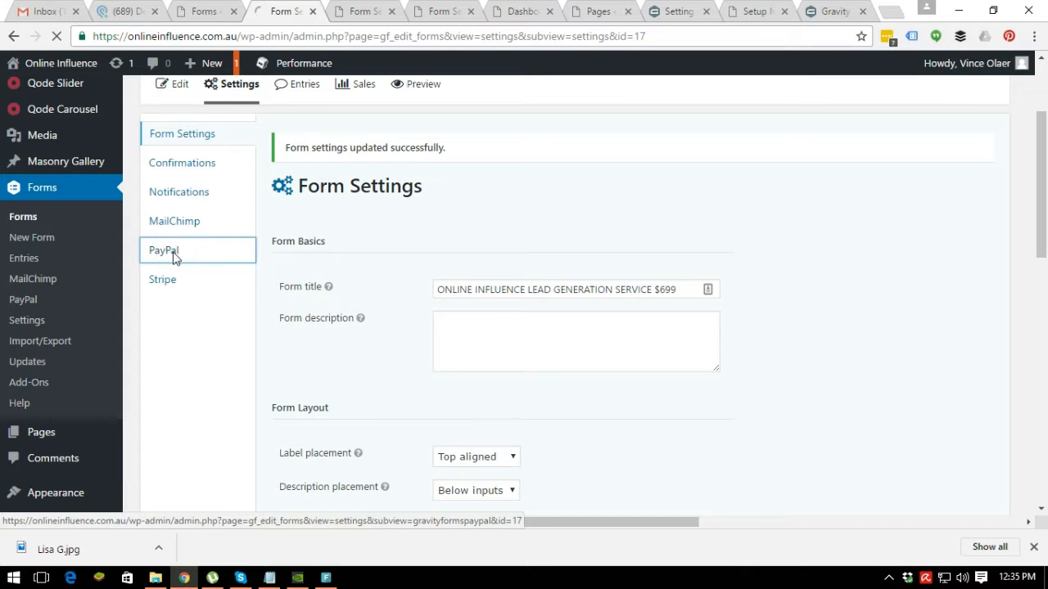
{"action": "mouse_move", "coordinate": [248, 99]}
{"action": "scroll", "coordinate": [532, 247], "scroll_direction": "down", "scroll_amount": 1}
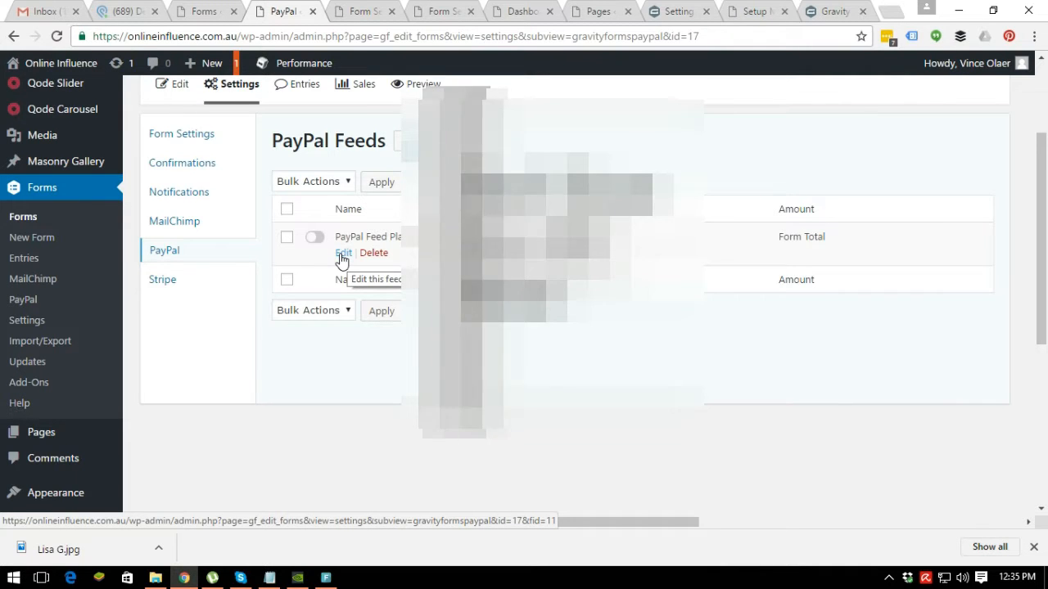
{"action": "left_click", "coordinate": [343, 255]}
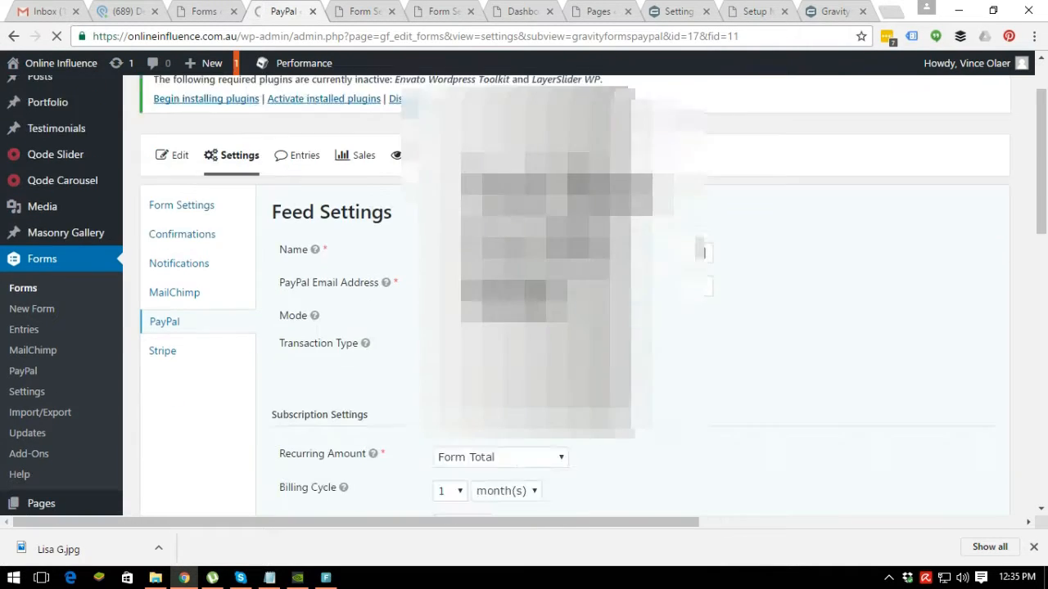
Step: Look through the PayPal feed's settings, from the transaction and subscription settings to billing information and conditional logic
{"action": "scroll", "coordinate": [524, 294], "scroll_direction": "down", "scroll_amount": 2}
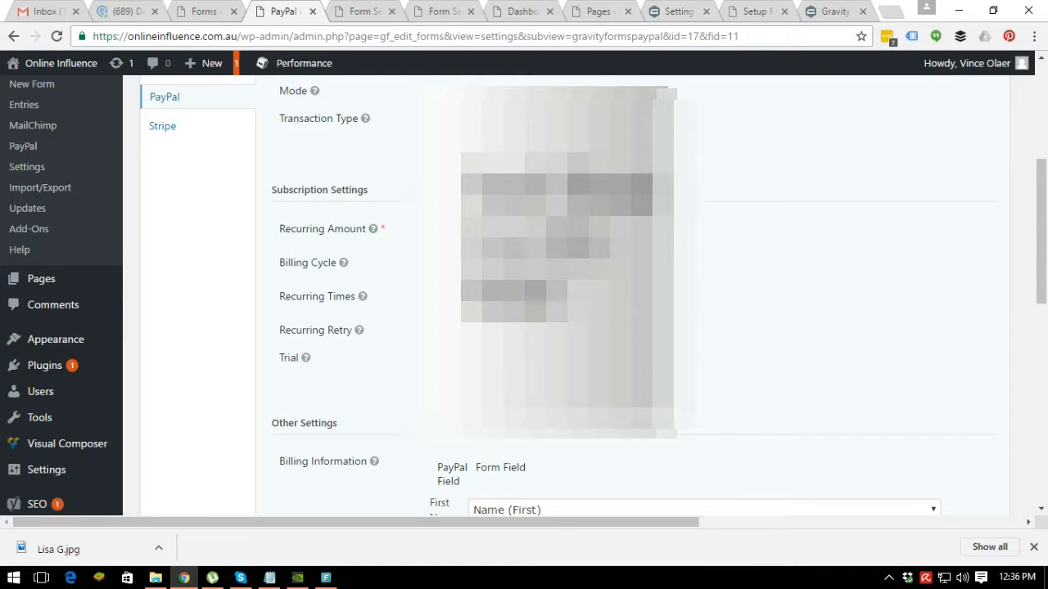
{"action": "scroll", "coordinate": [524, 295], "scroll_direction": "down", "scroll_amount": 1}
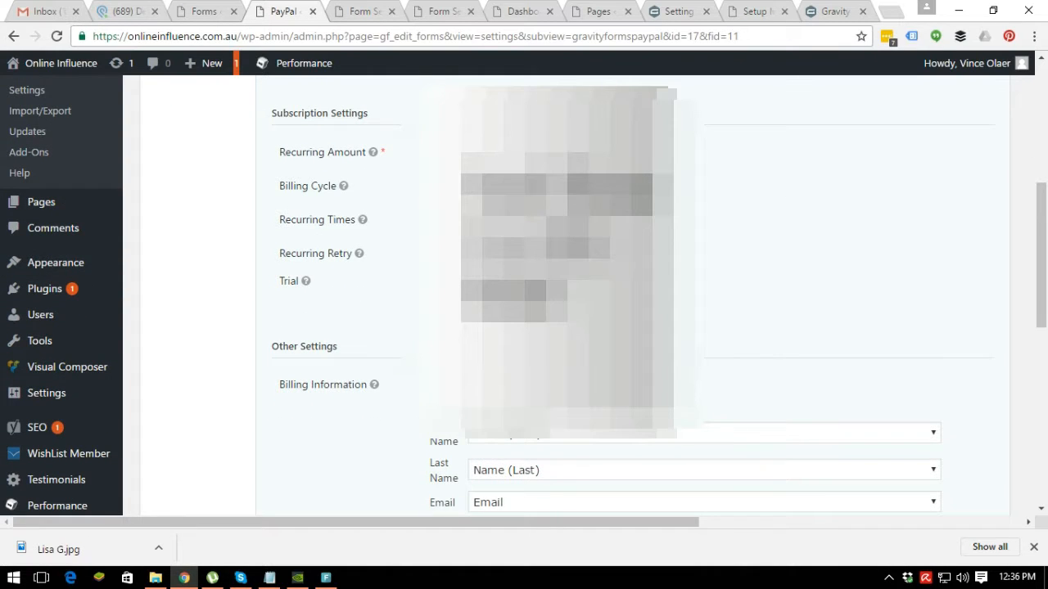
{"action": "scroll", "coordinate": [524, 295], "scroll_direction": "up", "scroll_amount": 3}
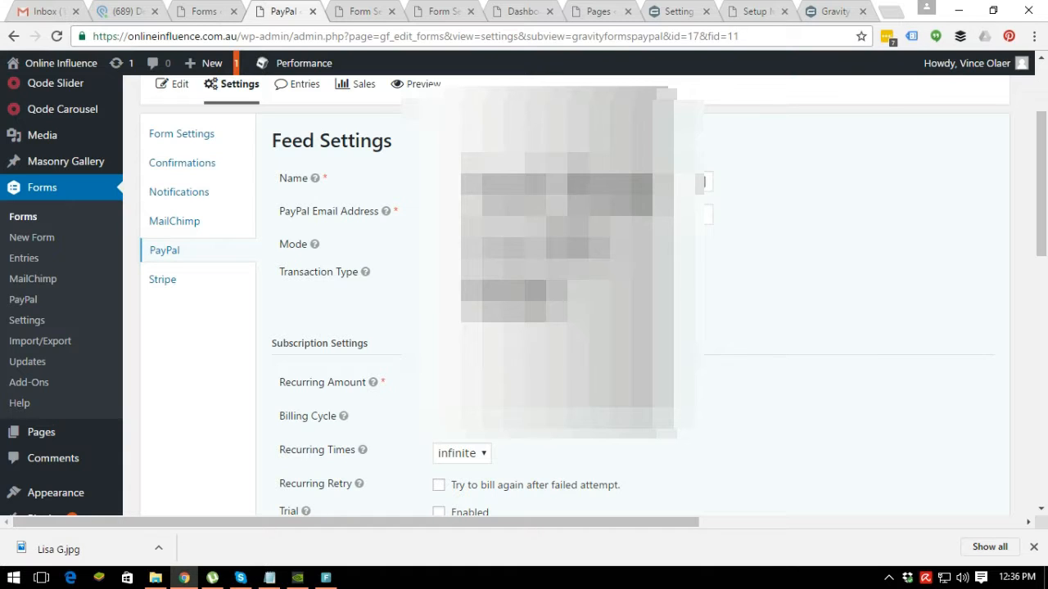
{"action": "scroll", "coordinate": [524, 295], "scroll_direction": "down", "scroll_amount": 1}
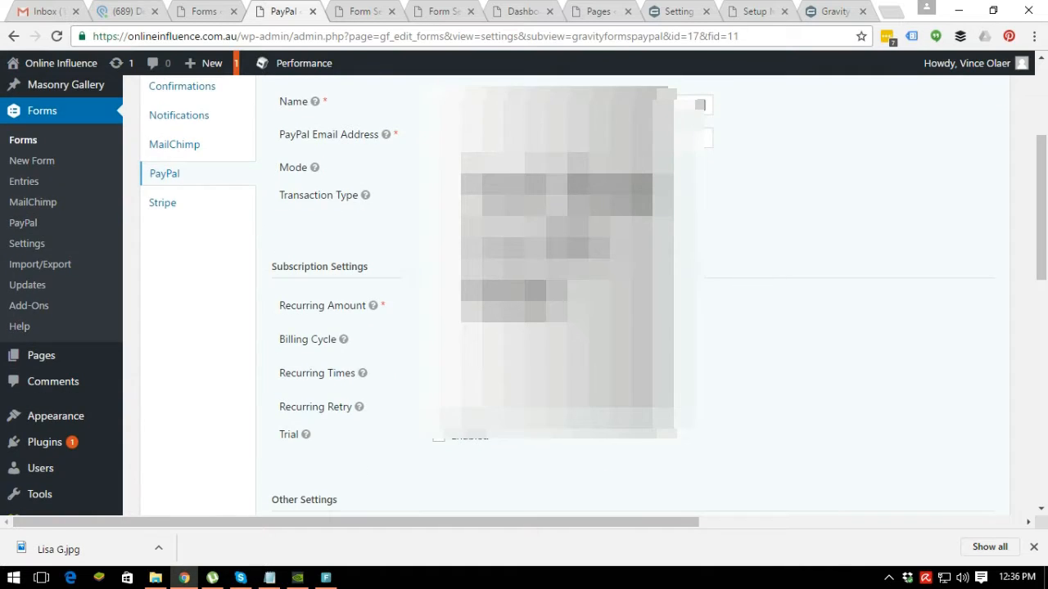
{"action": "left_click", "coordinate": [750, 221]}
{"action": "scroll", "coordinate": [750, 222], "scroll_direction": "down", "scroll_amount": 3}
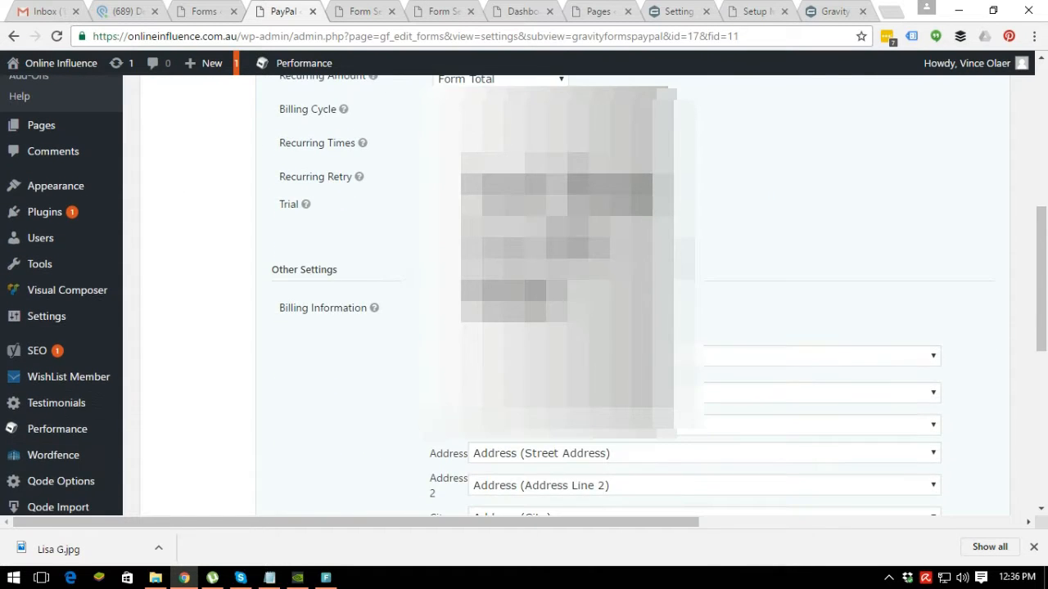
{"action": "scroll", "coordinate": [574, 294], "scroll_direction": "down", "scroll_amount": 6}
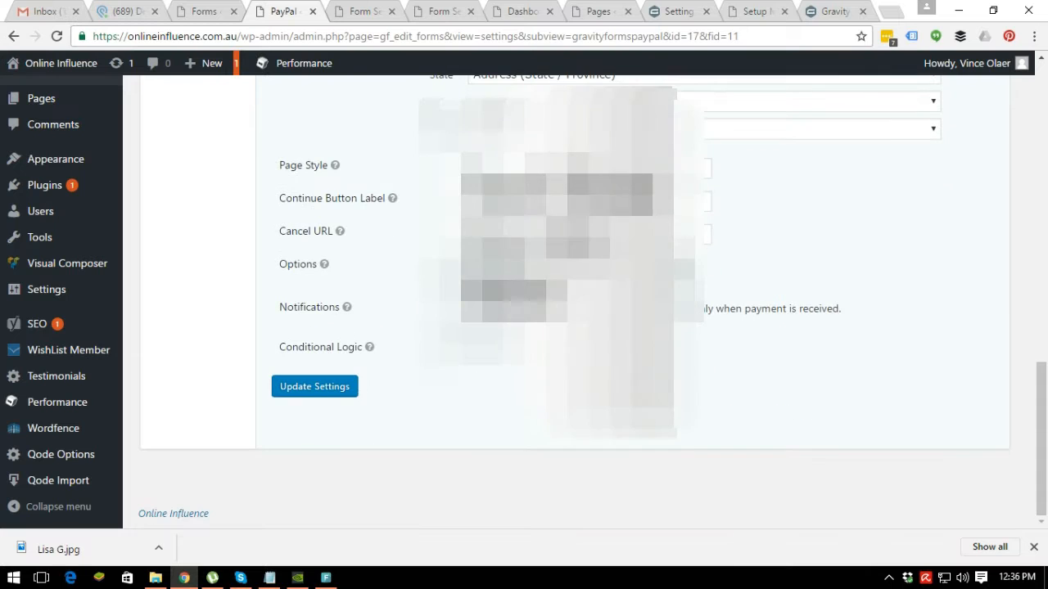
{"action": "scroll", "coordinate": [435, 435], "scroll_direction": "up", "scroll_amount": 3}
{"action": "scroll", "coordinate": [434, 435], "scroll_direction": "down", "scroll_amount": 2}
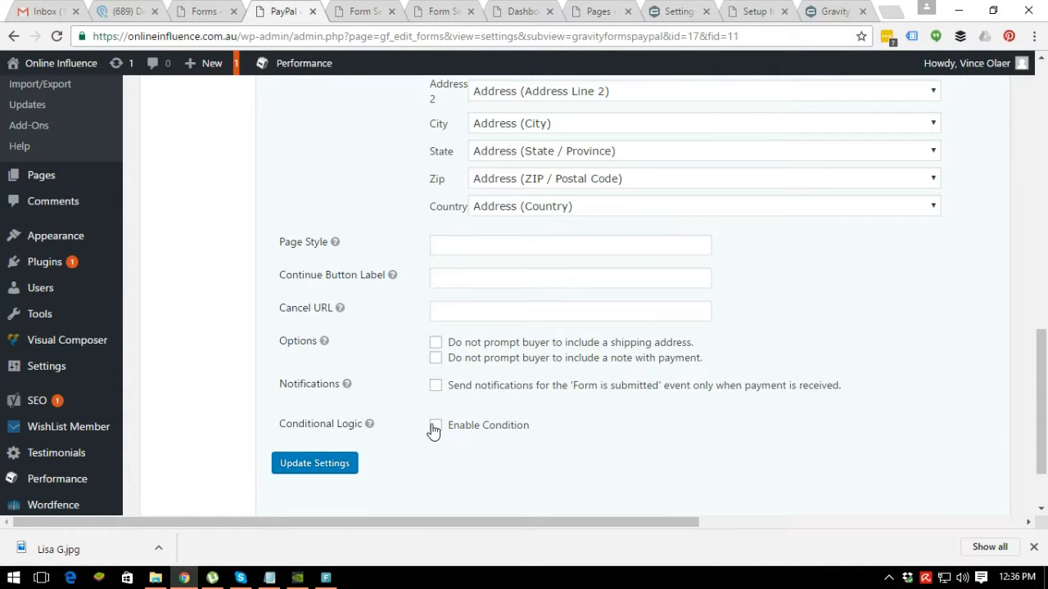
Step: Enable the PayPal feed's condition with the rule Payment Options is Paypal, and save the feed
{"action": "left_click", "coordinate": [435, 426]}
{"action": "scroll", "coordinate": [572, 375], "scroll_direction": "down", "scroll_amount": 1}
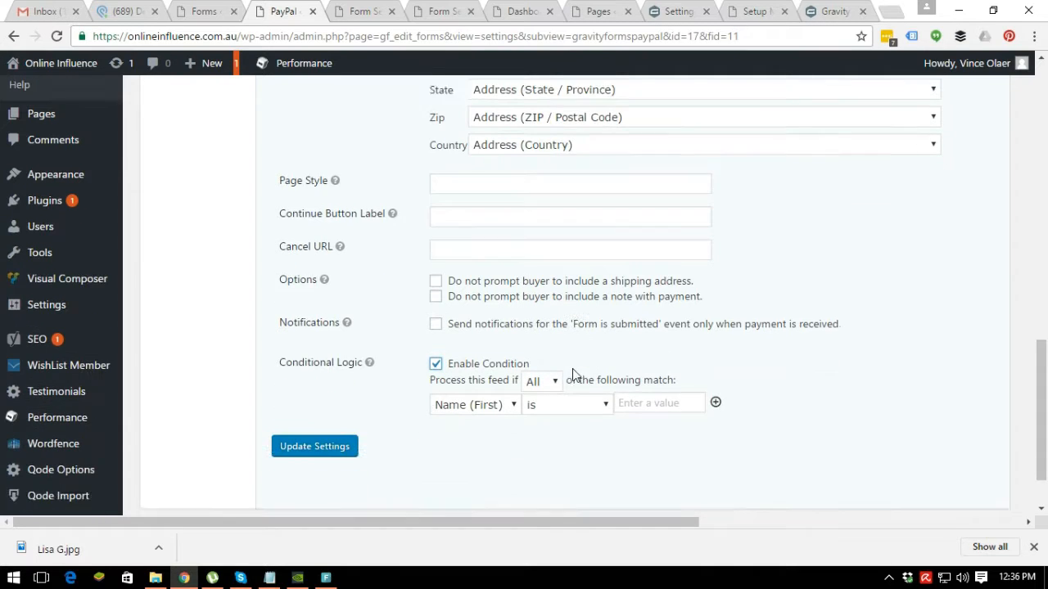
{"action": "scroll", "coordinate": [573, 369], "scroll_direction": "down", "scroll_amount": 1}
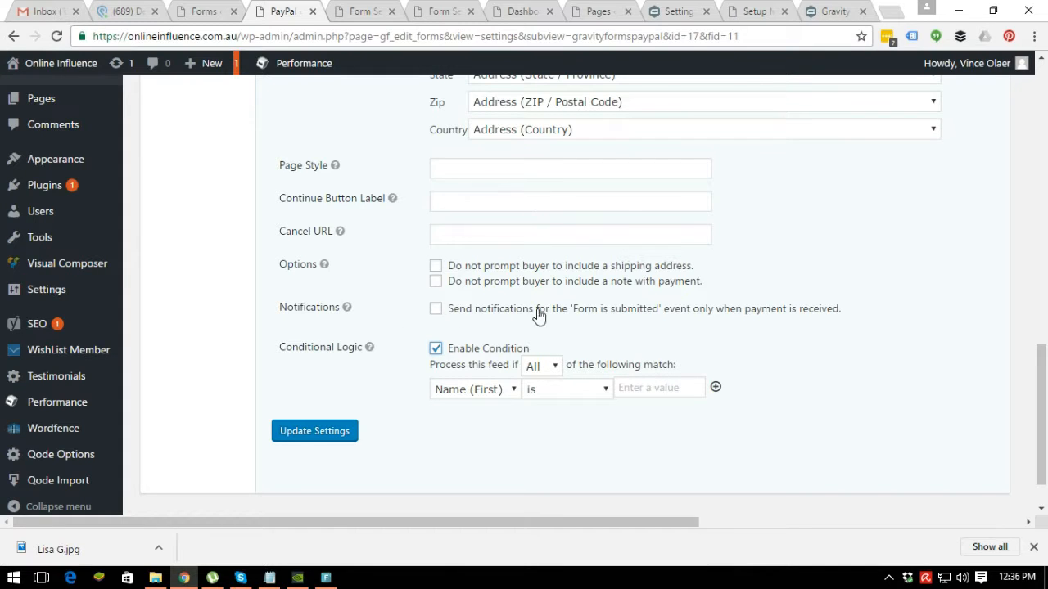
{"action": "left_click", "coordinate": [503, 392]}
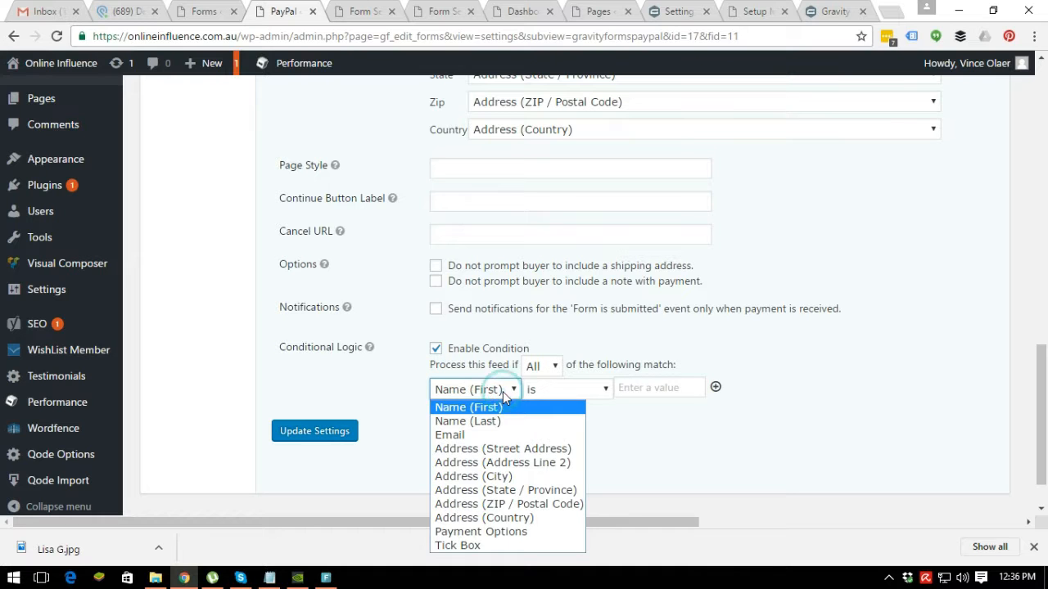
{"action": "left_click", "coordinate": [485, 534]}
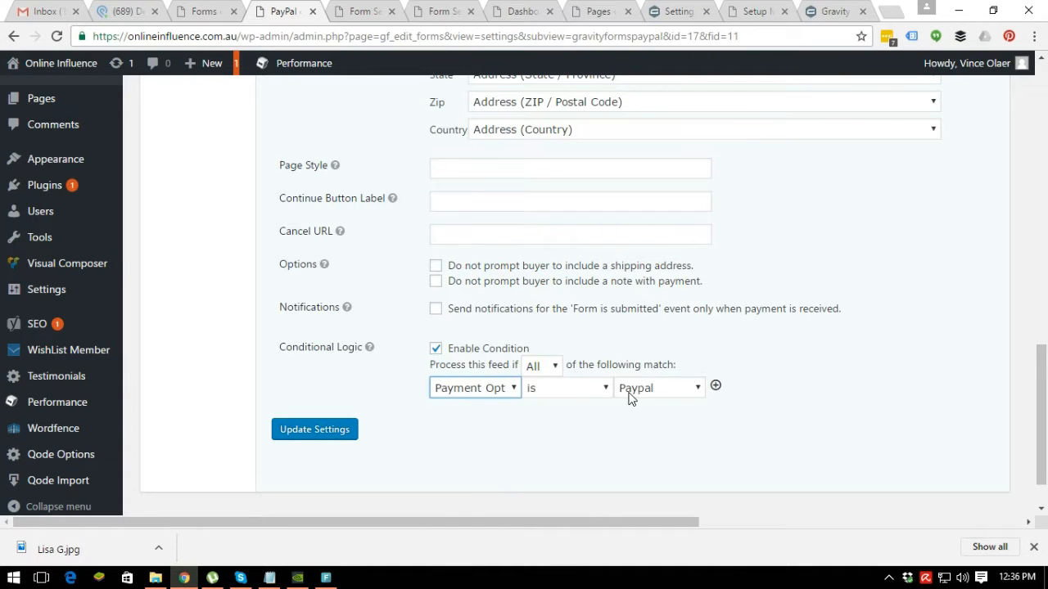
{"action": "left_click", "coordinate": [630, 388]}
{"action": "left_click", "coordinate": [627, 402]}
{"action": "left_click", "coordinate": [543, 445]}
{"action": "left_click", "coordinate": [320, 436]}
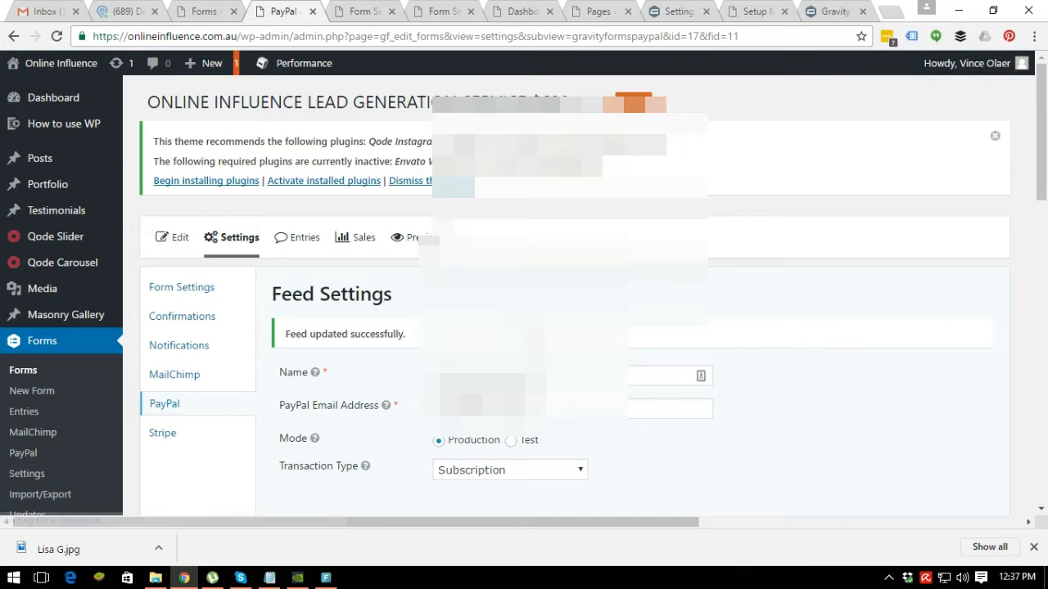
Step: Return to the list of PayPal feeds and activate PayPal Feed Plan 699
{"action": "scroll", "coordinate": [570, 295], "scroll_direction": "down", "scroll_amount": 1}
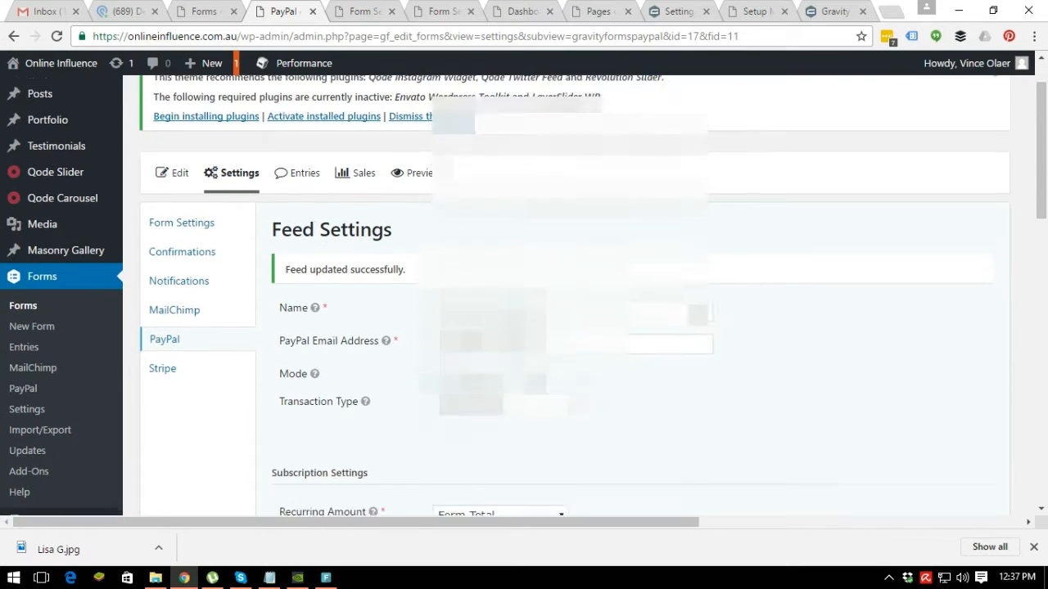
{"action": "scroll", "coordinate": [334, 276], "scroll_direction": "down", "scroll_amount": 1}
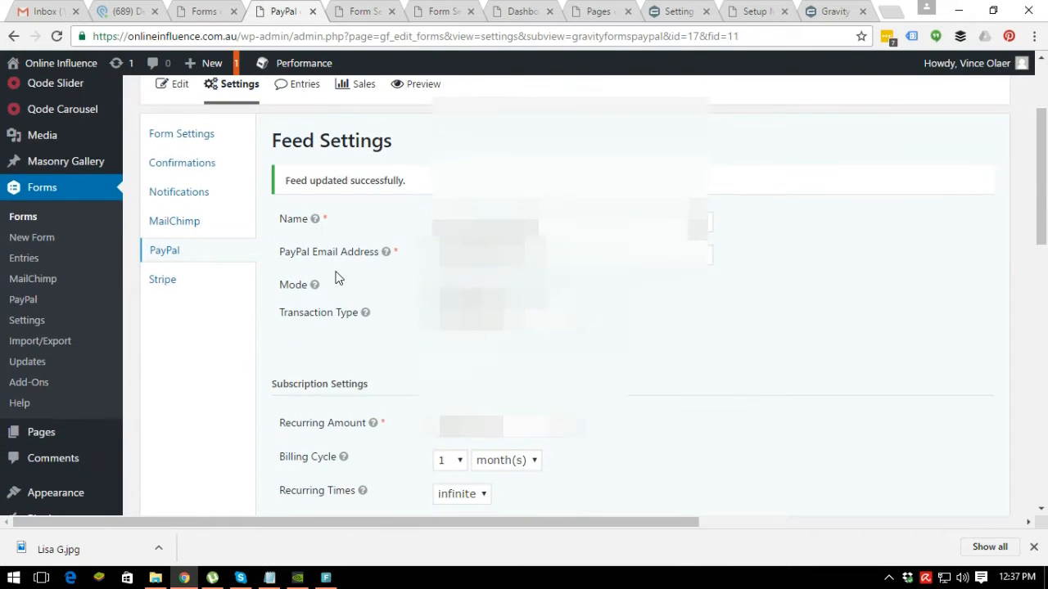
{"action": "left_click", "coordinate": [197, 256]}
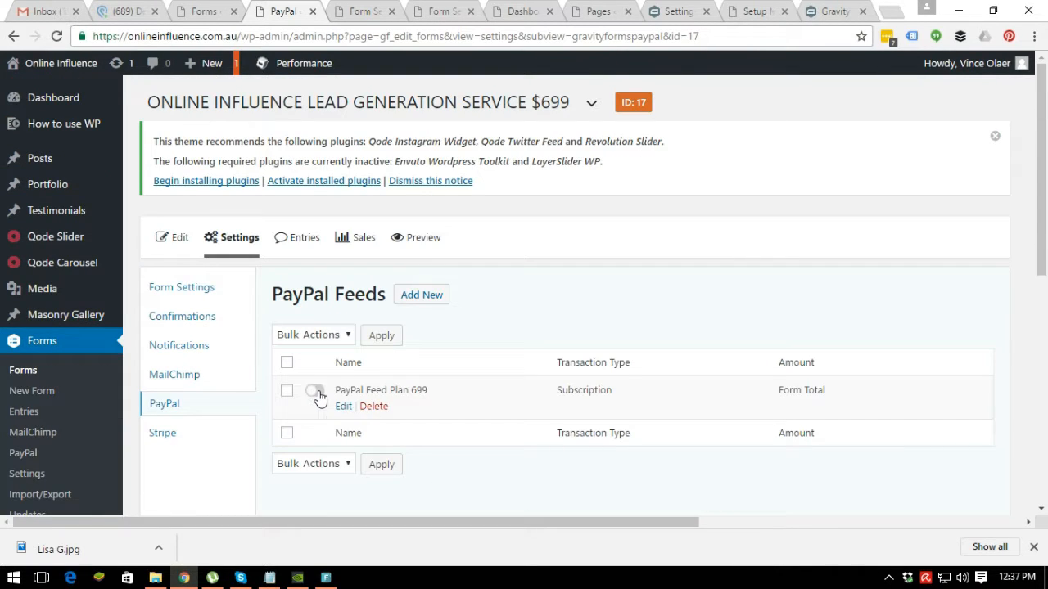
{"action": "left_click", "coordinate": [318, 394]}
{"action": "mouse_move", "coordinate": [307, 397]}
Step: Open Stripe Feed Plan 699 for editing from the form's Stripe feeds
{"action": "left_click", "coordinate": [180, 439]}
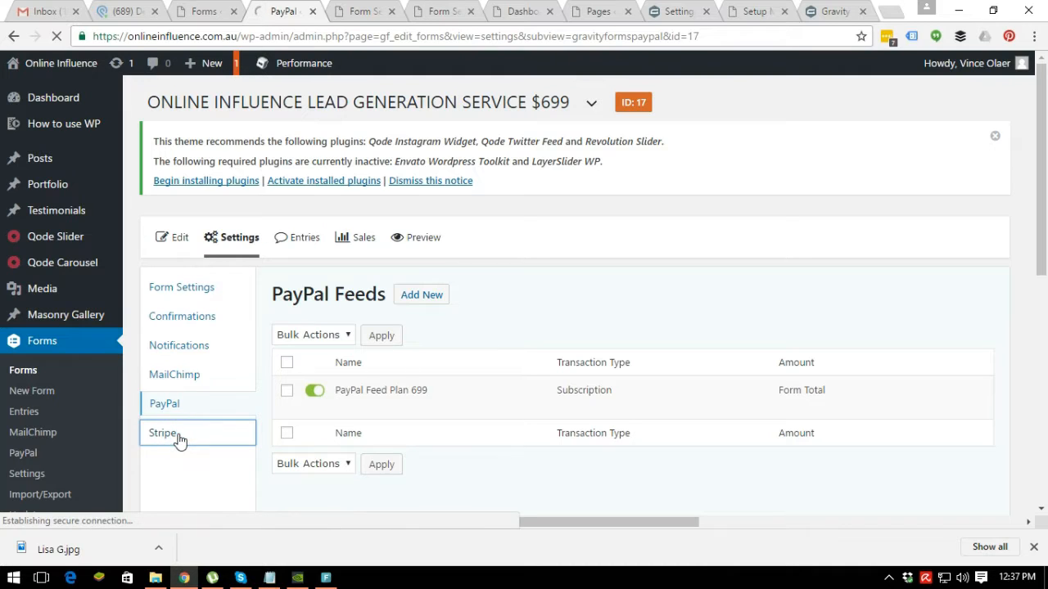
{"action": "scroll", "coordinate": [340, 180], "scroll_direction": "down", "scroll_amount": 3}
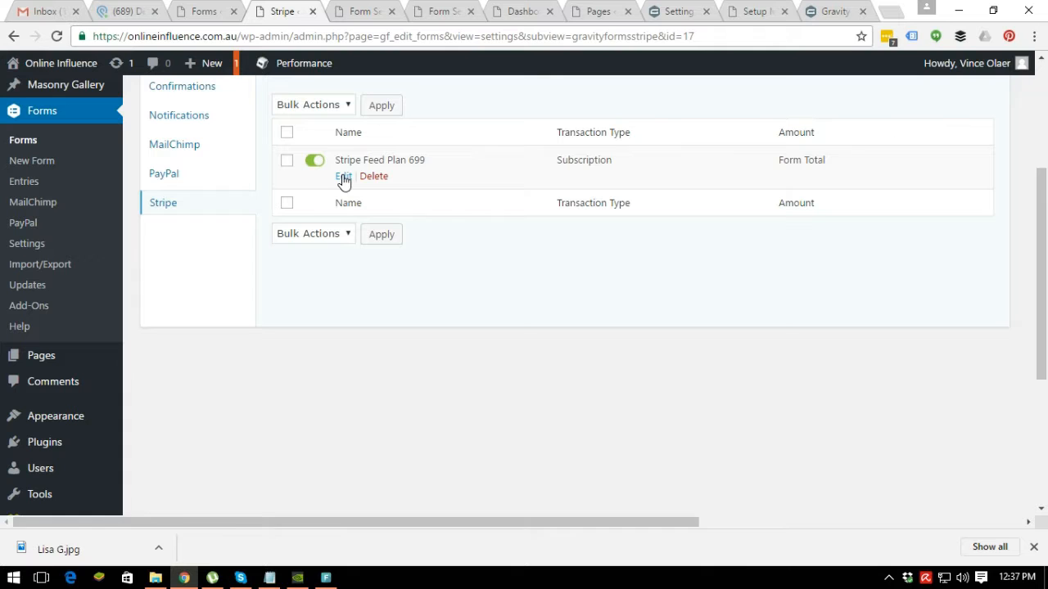
{"action": "left_click", "coordinate": [343, 177]}
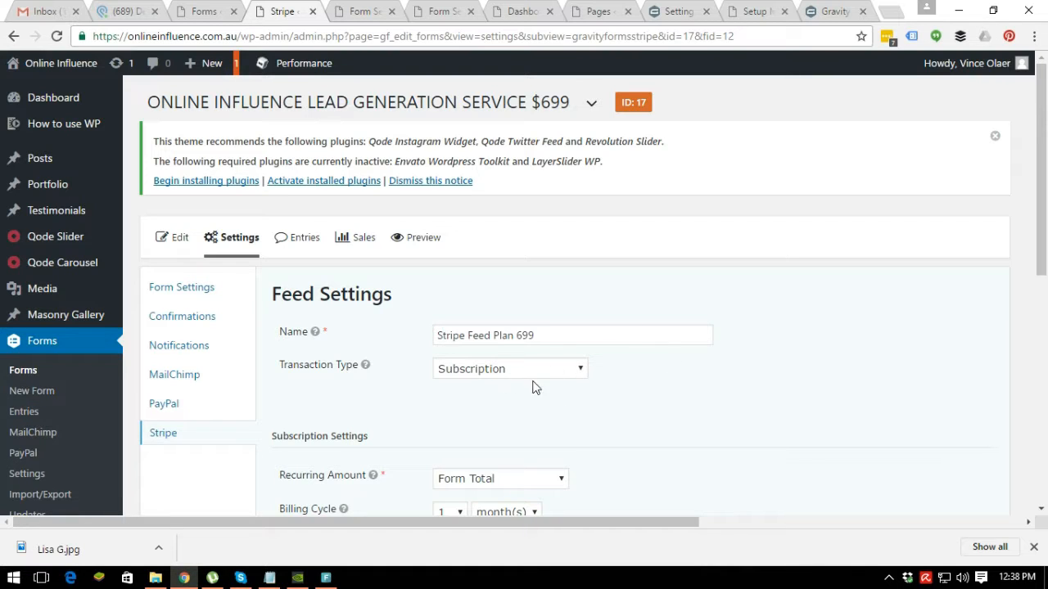
Step: Enable the Stripe feed's condition with the rule Payment Options is Credit Card, and save the feed
{"action": "scroll", "coordinate": [667, 402], "scroll_direction": "down", "scroll_amount": 1}
{"action": "scroll", "coordinate": [622, 393], "scroll_direction": "down", "scroll_amount": 2}
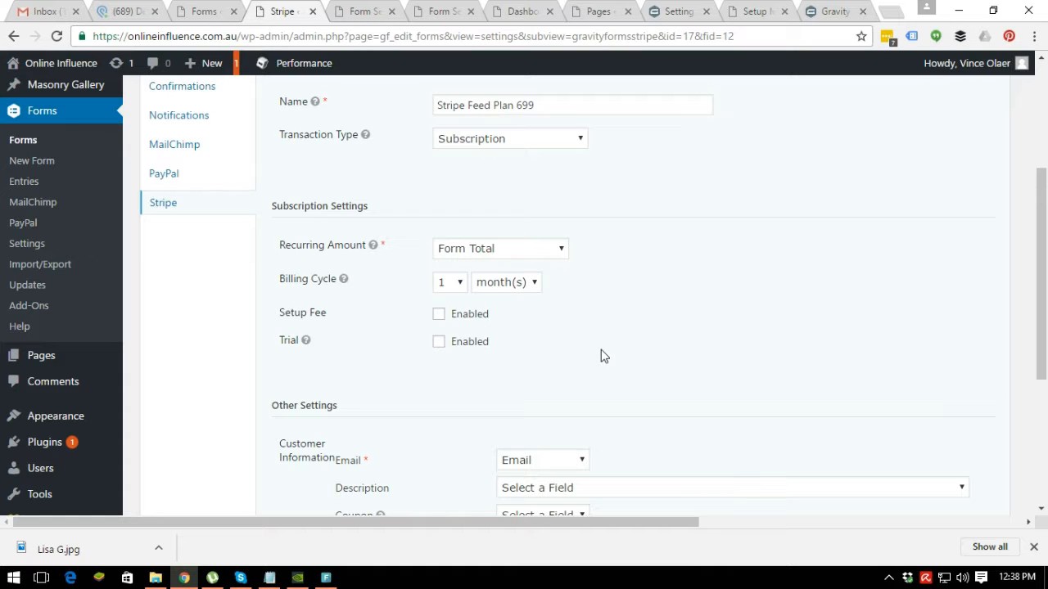
{"action": "scroll", "coordinate": [601, 357], "scroll_direction": "down", "scroll_amount": 3}
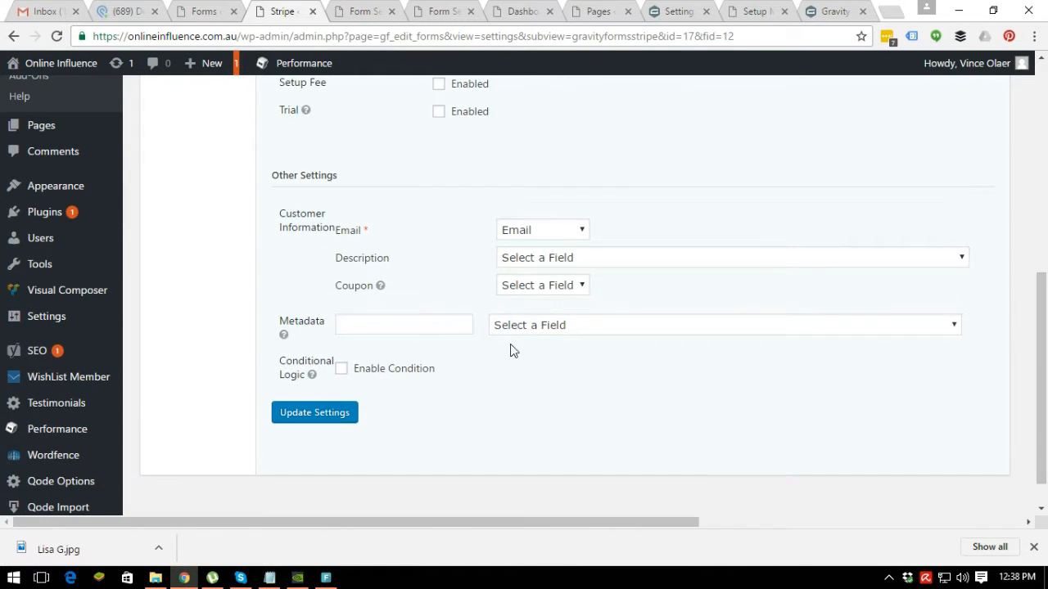
{"action": "left_click", "coordinate": [342, 373]}
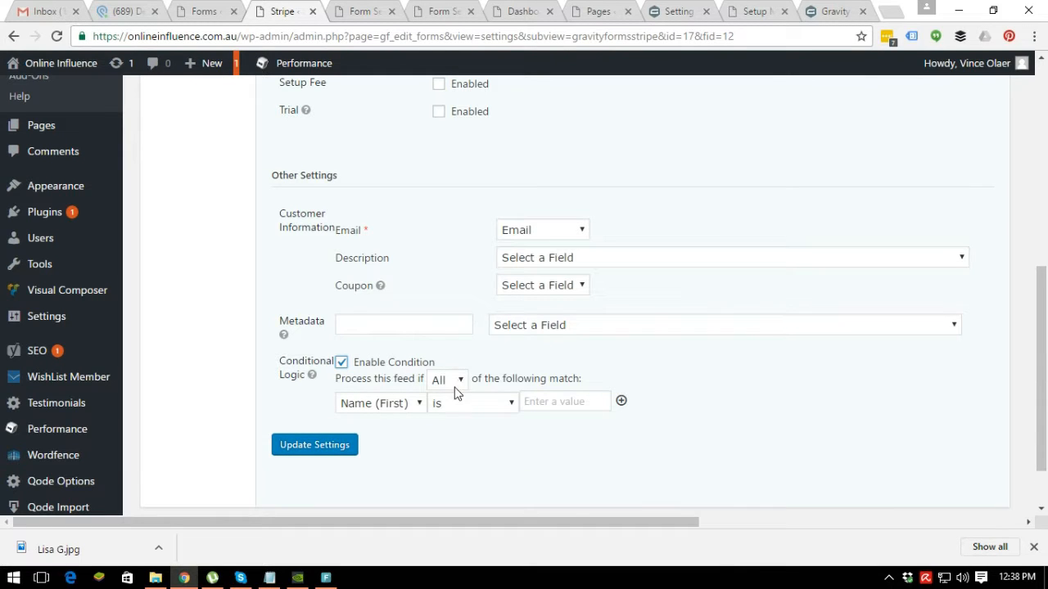
{"action": "left_click", "coordinate": [398, 404]}
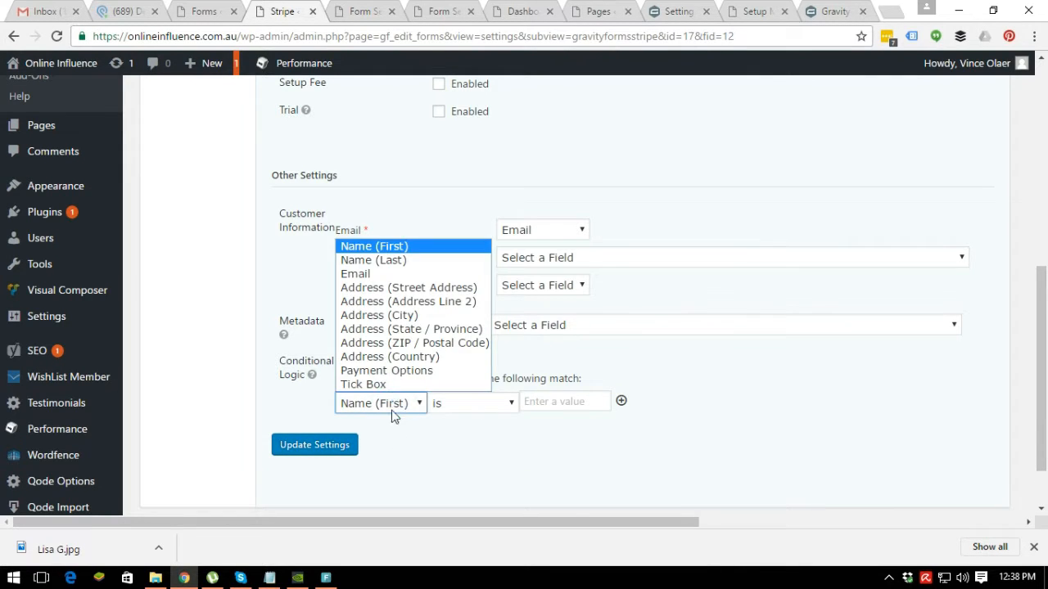
{"action": "left_click", "coordinate": [390, 384]}
{"action": "left_click", "coordinate": [532, 401]}
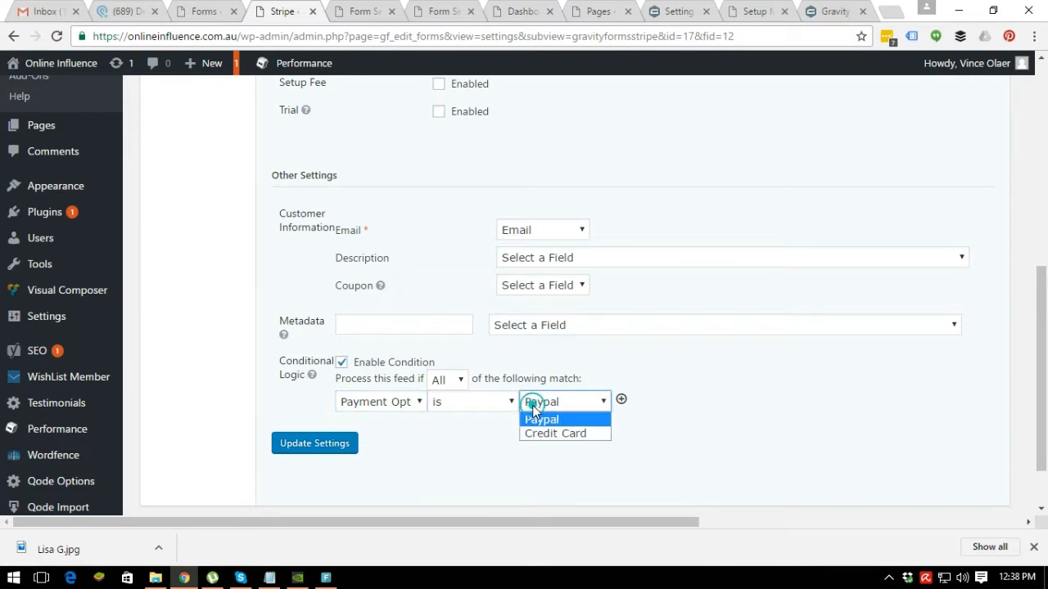
{"action": "left_click", "coordinate": [538, 434]}
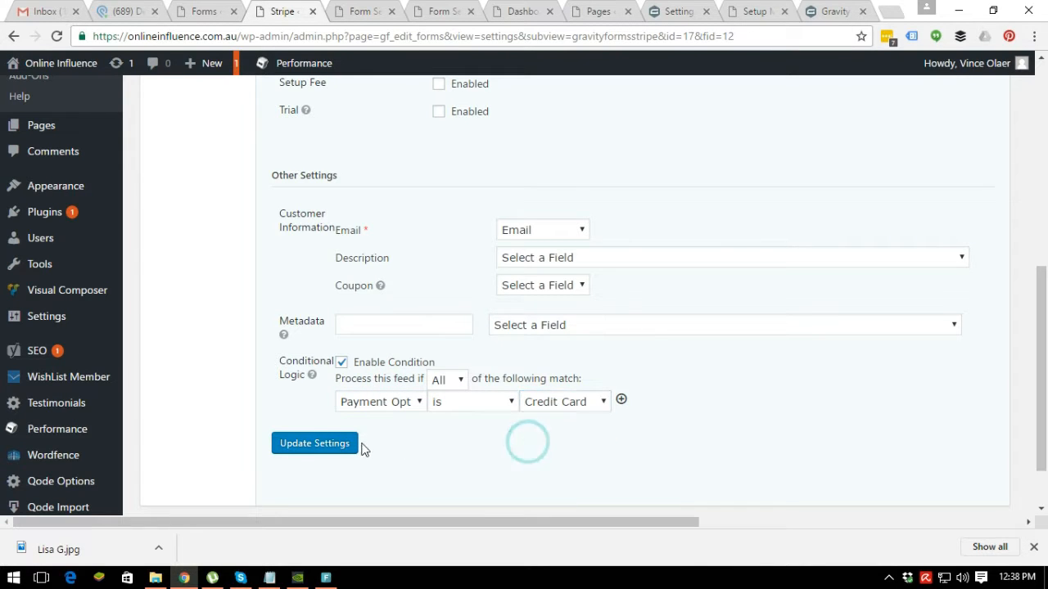
{"action": "left_click", "coordinate": [332, 452]}
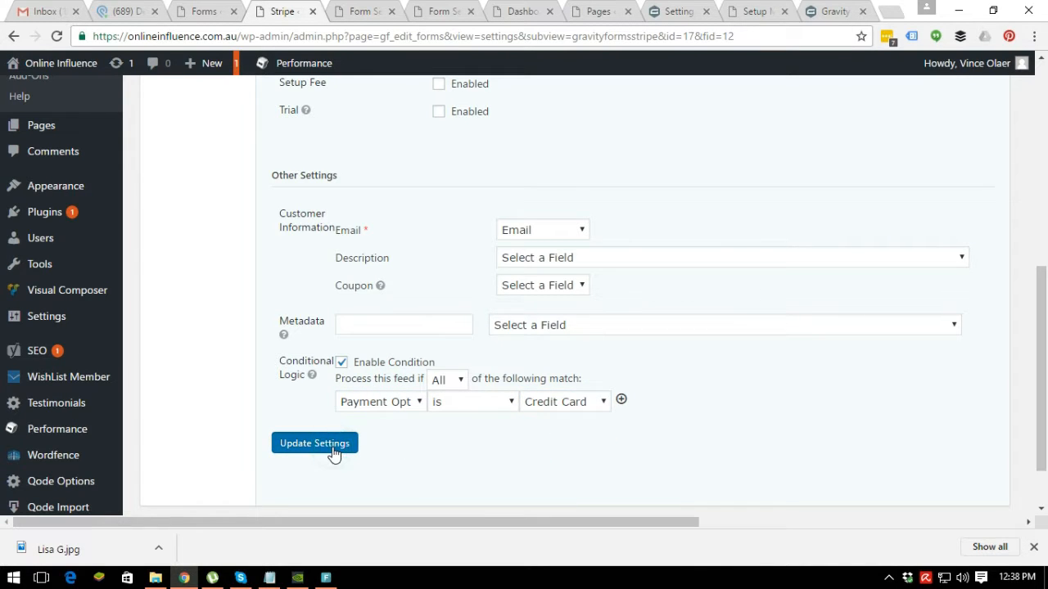
Step: Open the published lead generation form page and look over its fields down to the payment options
{"action": "scroll", "coordinate": [693, 257], "scroll_direction": "up", "scroll_amount": 3}
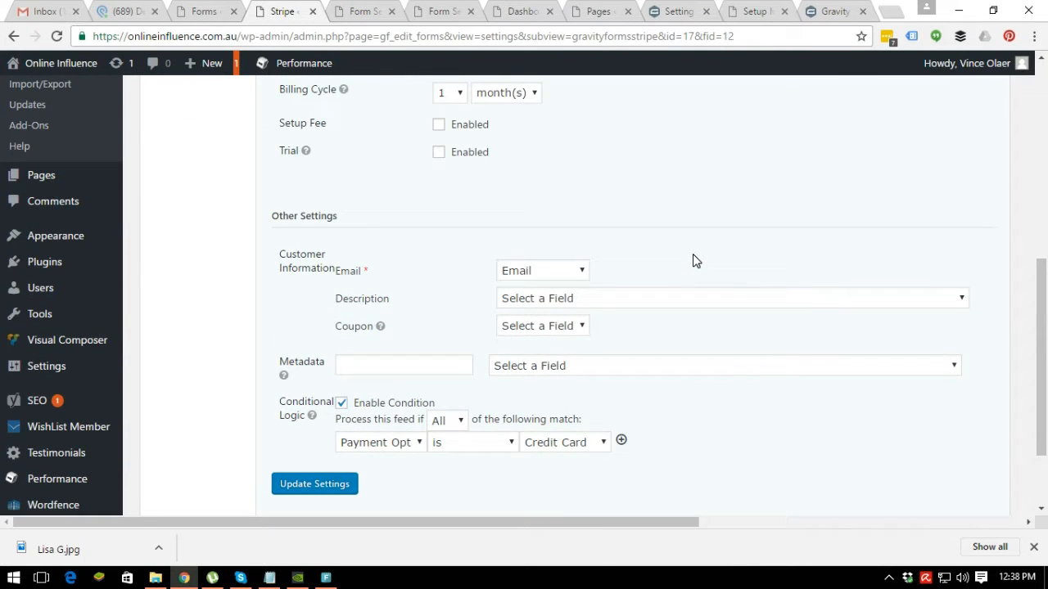
{"action": "scroll", "coordinate": [686, 254], "scroll_direction": "up", "scroll_amount": 1}
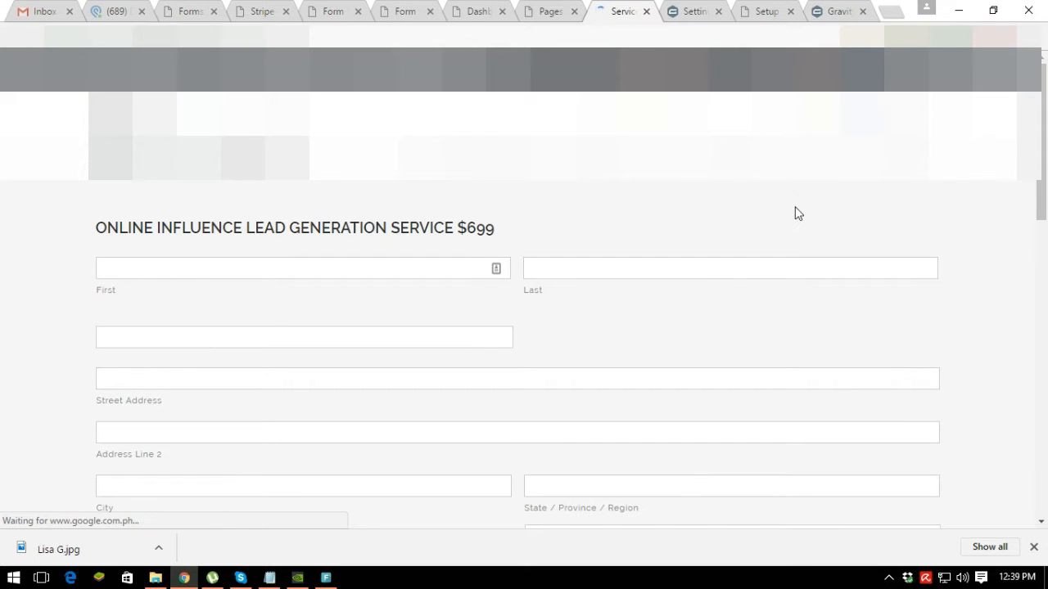
{"action": "scroll", "coordinate": [795, 211], "scroll_direction": "down", "scroll_amount": 3}
{"action": "scroll", "coordinate": [419, 365], "scroll_direction": "down", "scroll_amount": 4}
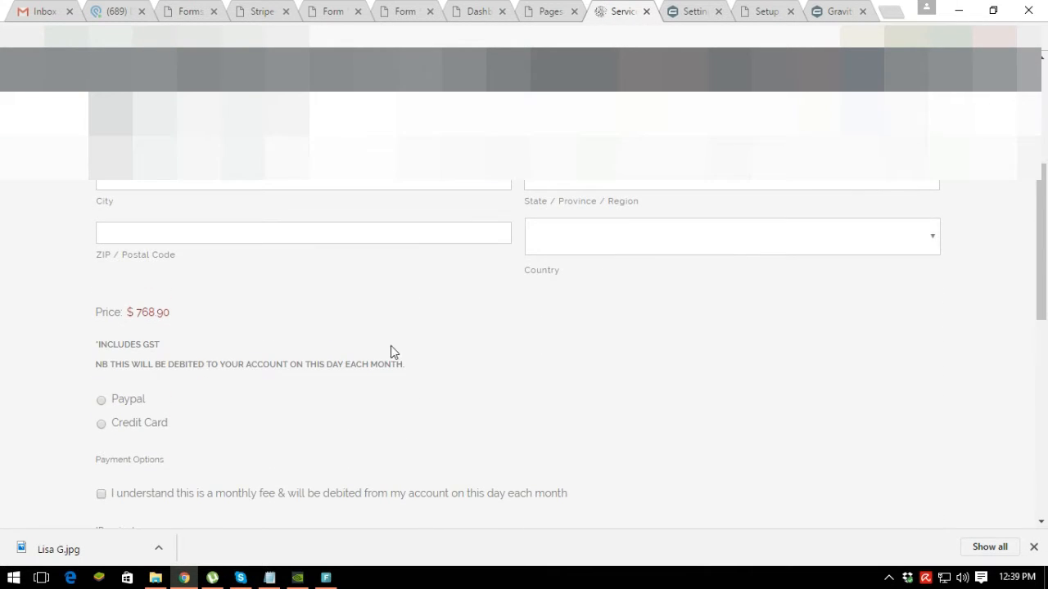
{"action": "scroll", "coordinate": [222, 371], "scroll_direction": "down", "scroll_amount": 1}
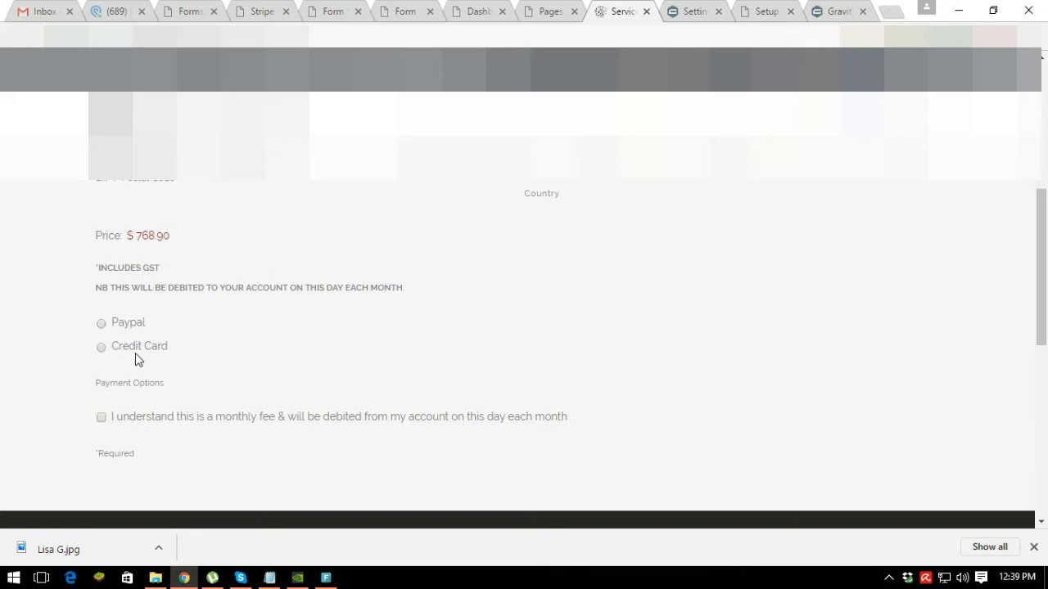
Step: Test the published form's conditional fields and Submit button by choosing Paypal and Credit Card in turn
{"action": "left_click", "coordinate": [100, 326]}
{"action": "scroll", "coordinate": [360, 360], "scroll_direction": "down", "scroll_amount": 1}
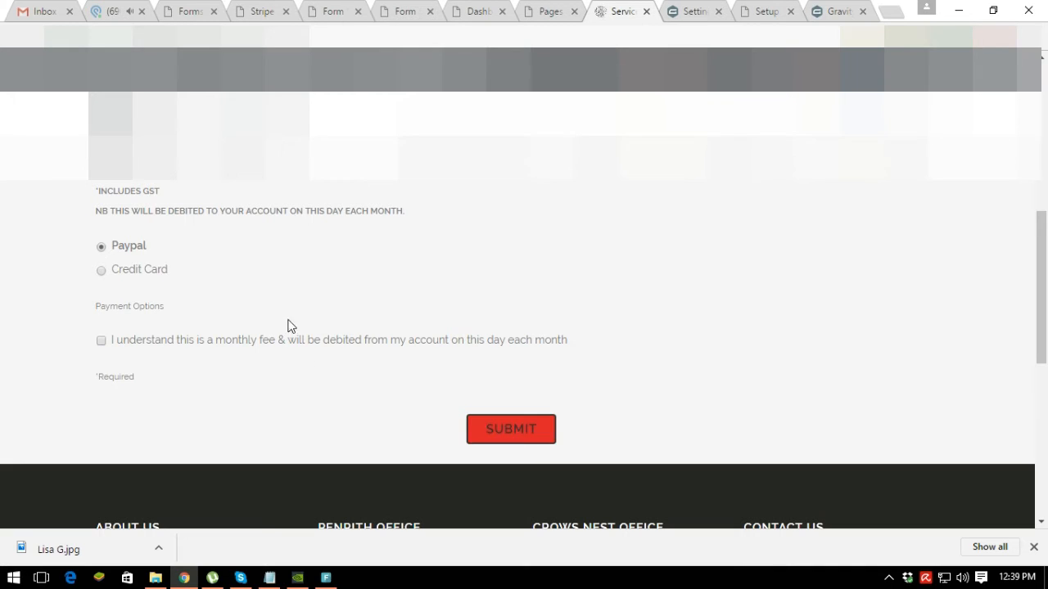
{"action": "left_click", "coordinate": [524, 434]}
{"action": "left_click", "coordinate": [141, 274]}
{"action": "scroll", "coordinate": [245, 307], "scroll_direction": "down", "scroll_amount": 1}
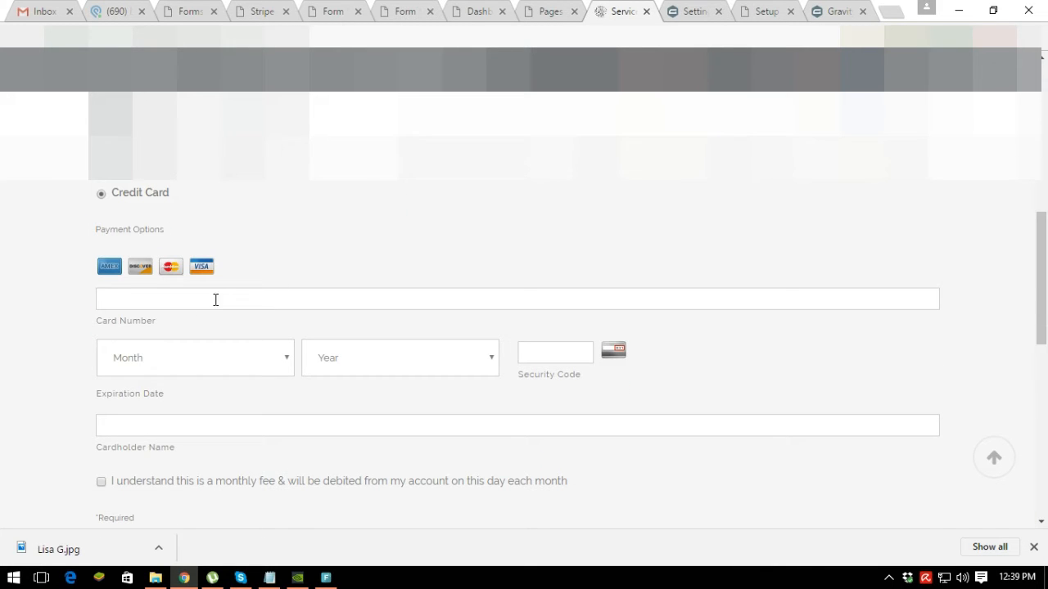
Step: Examine the credit card fields, the monthly fee consent checkbox and the Submit button on the published form
{"action": "scroll", "coordinate": [610, 370], "scroll_direction": "down", "scroll_amount": 2}
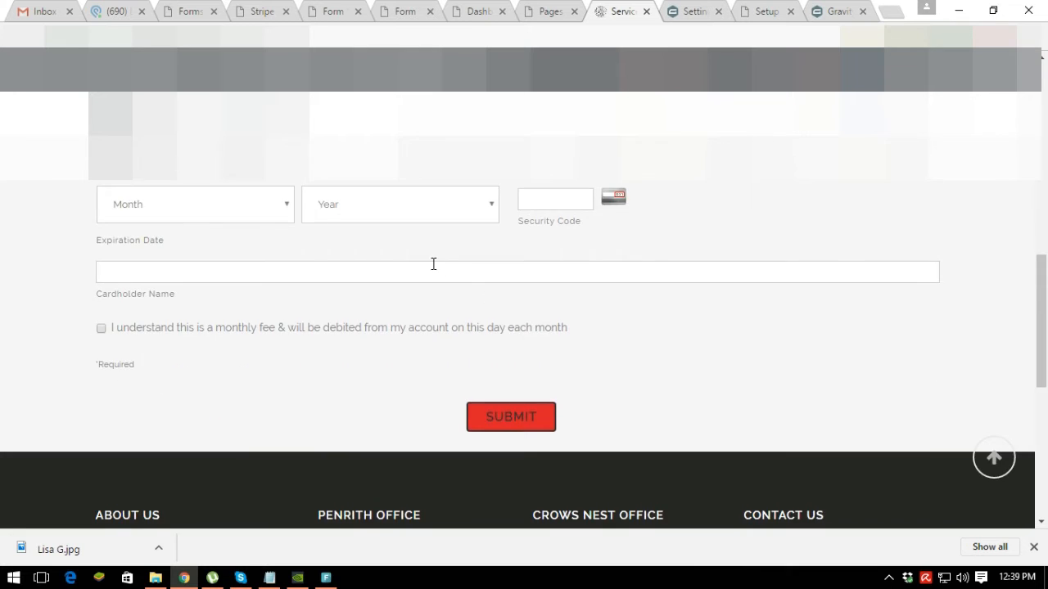
{"action": "scroll", "coordinate": [358, 330], "scroll_direction": "up", "scroll_amount": 2}
{"action": "scroll", "coordinate": [433, 355], "scroll_direction": "down", "scroll_amount": 1}
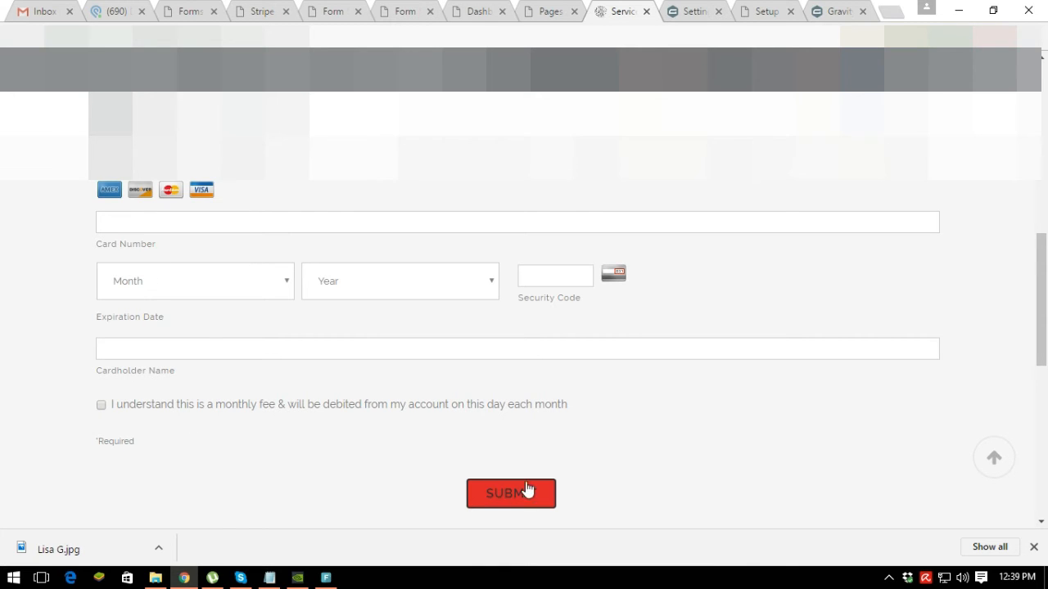
{"action": "scroll", "coordinate": [410, 333], "scroll_direction": "up", "scroll_amount": 3}
{"action": "scroll", "coordinate": [413, 328], "scroll_direction": "up", "scroll_amount": 2}
{"action": "scroll", "coordinate": [484, 323], "scroll_direction": "down", "scroll_amount": 6}
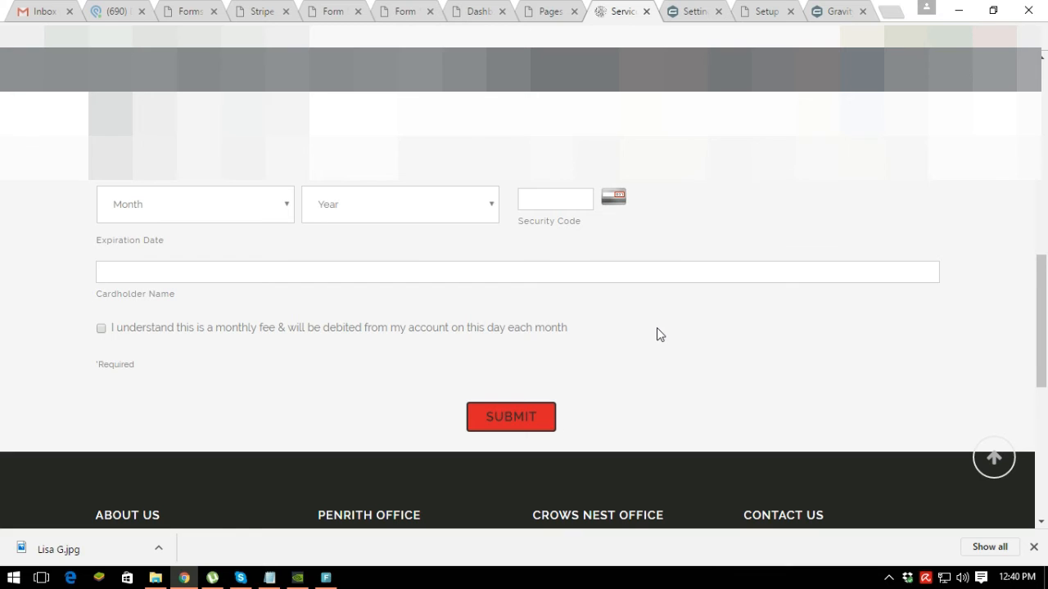
Step: Recheck the form's conditional card fields by switching Payment Options to Paypal and back to Credit Card
{"action": "scroll", "coordinate": [646, 292], "scroll_direction": "up", "scroll_amount": 2}
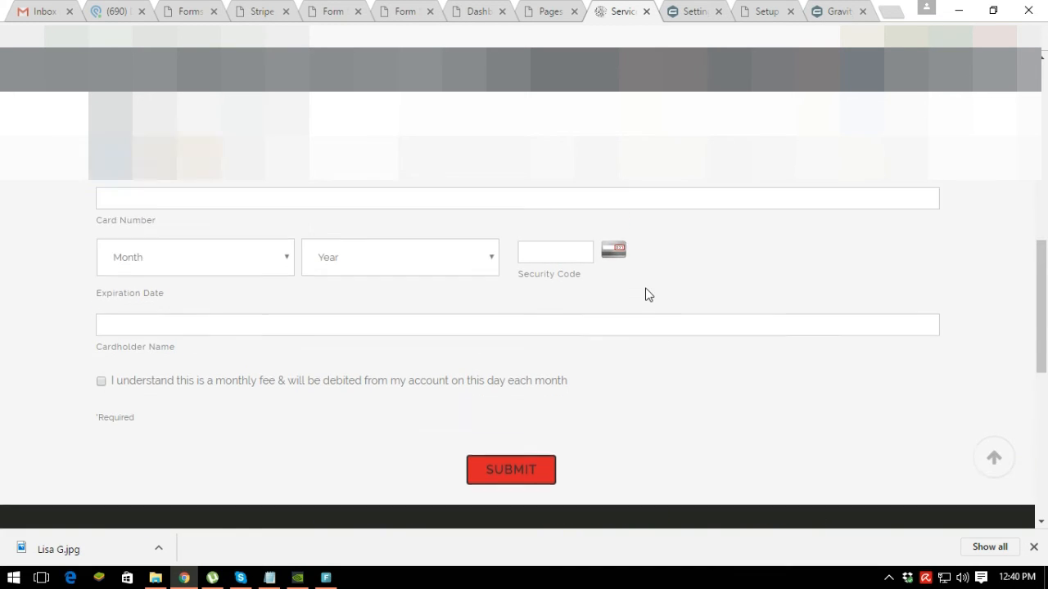
{"action": "scroll", "coordinate": [372, 306], "scroll_direction": "up", "scroll_amount": 1}
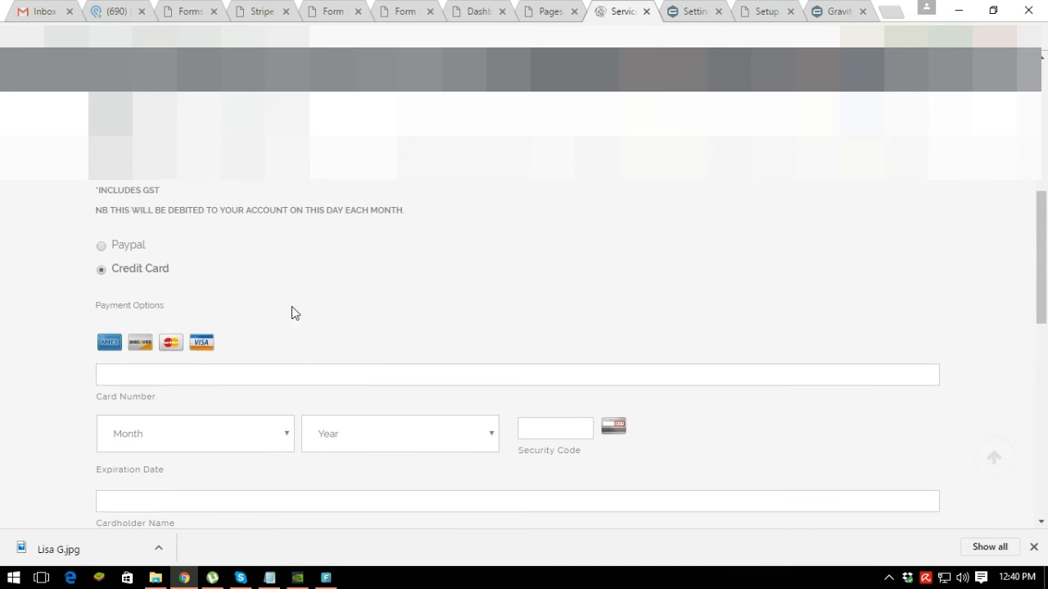
{"action": "left_click", "coordinate": [119, 247]}
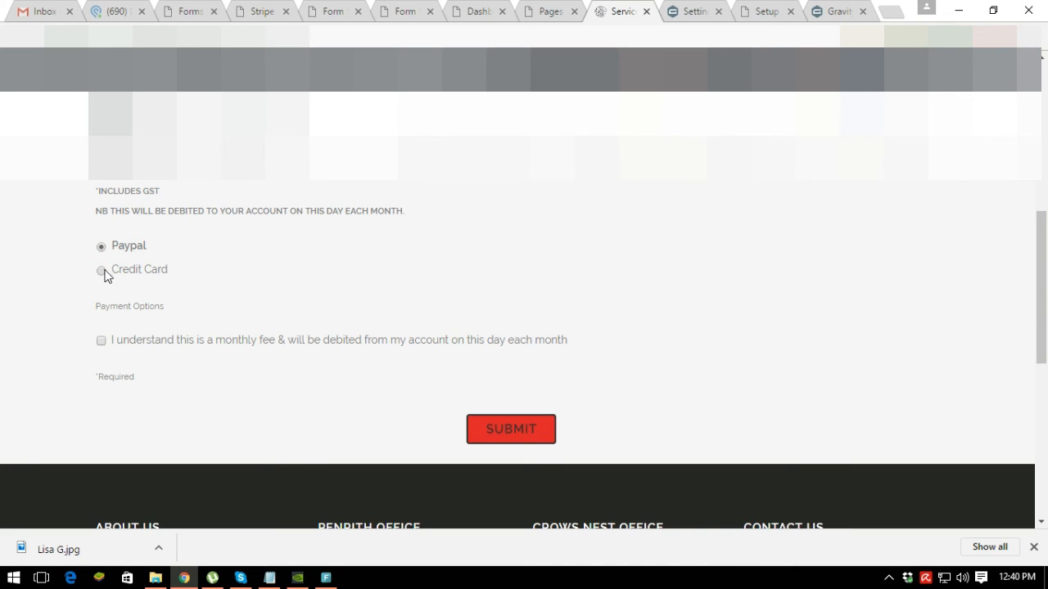
{"action": "left_click", "coordinate": [102, 271]}
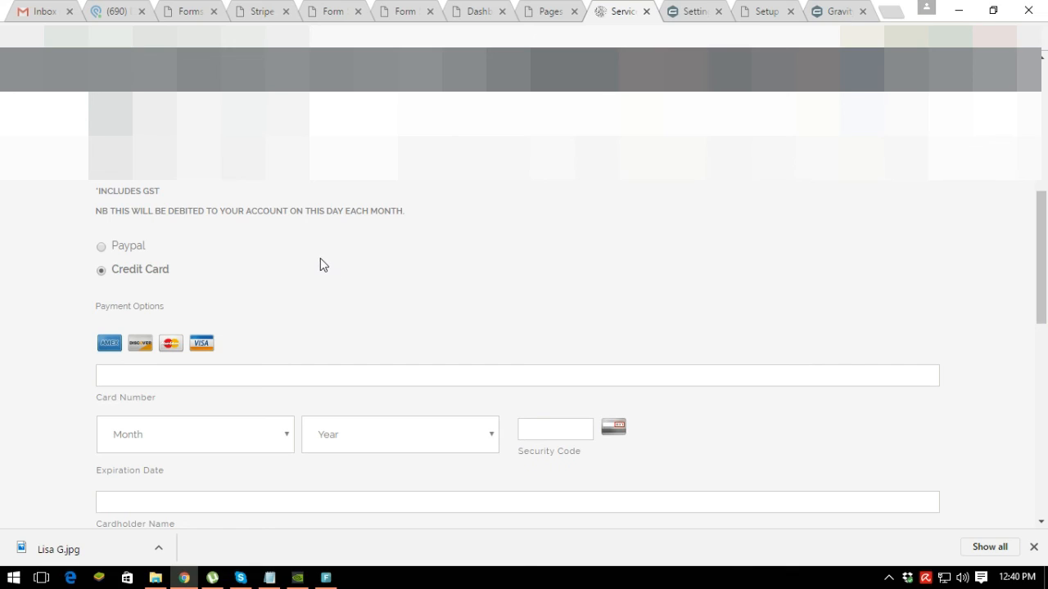